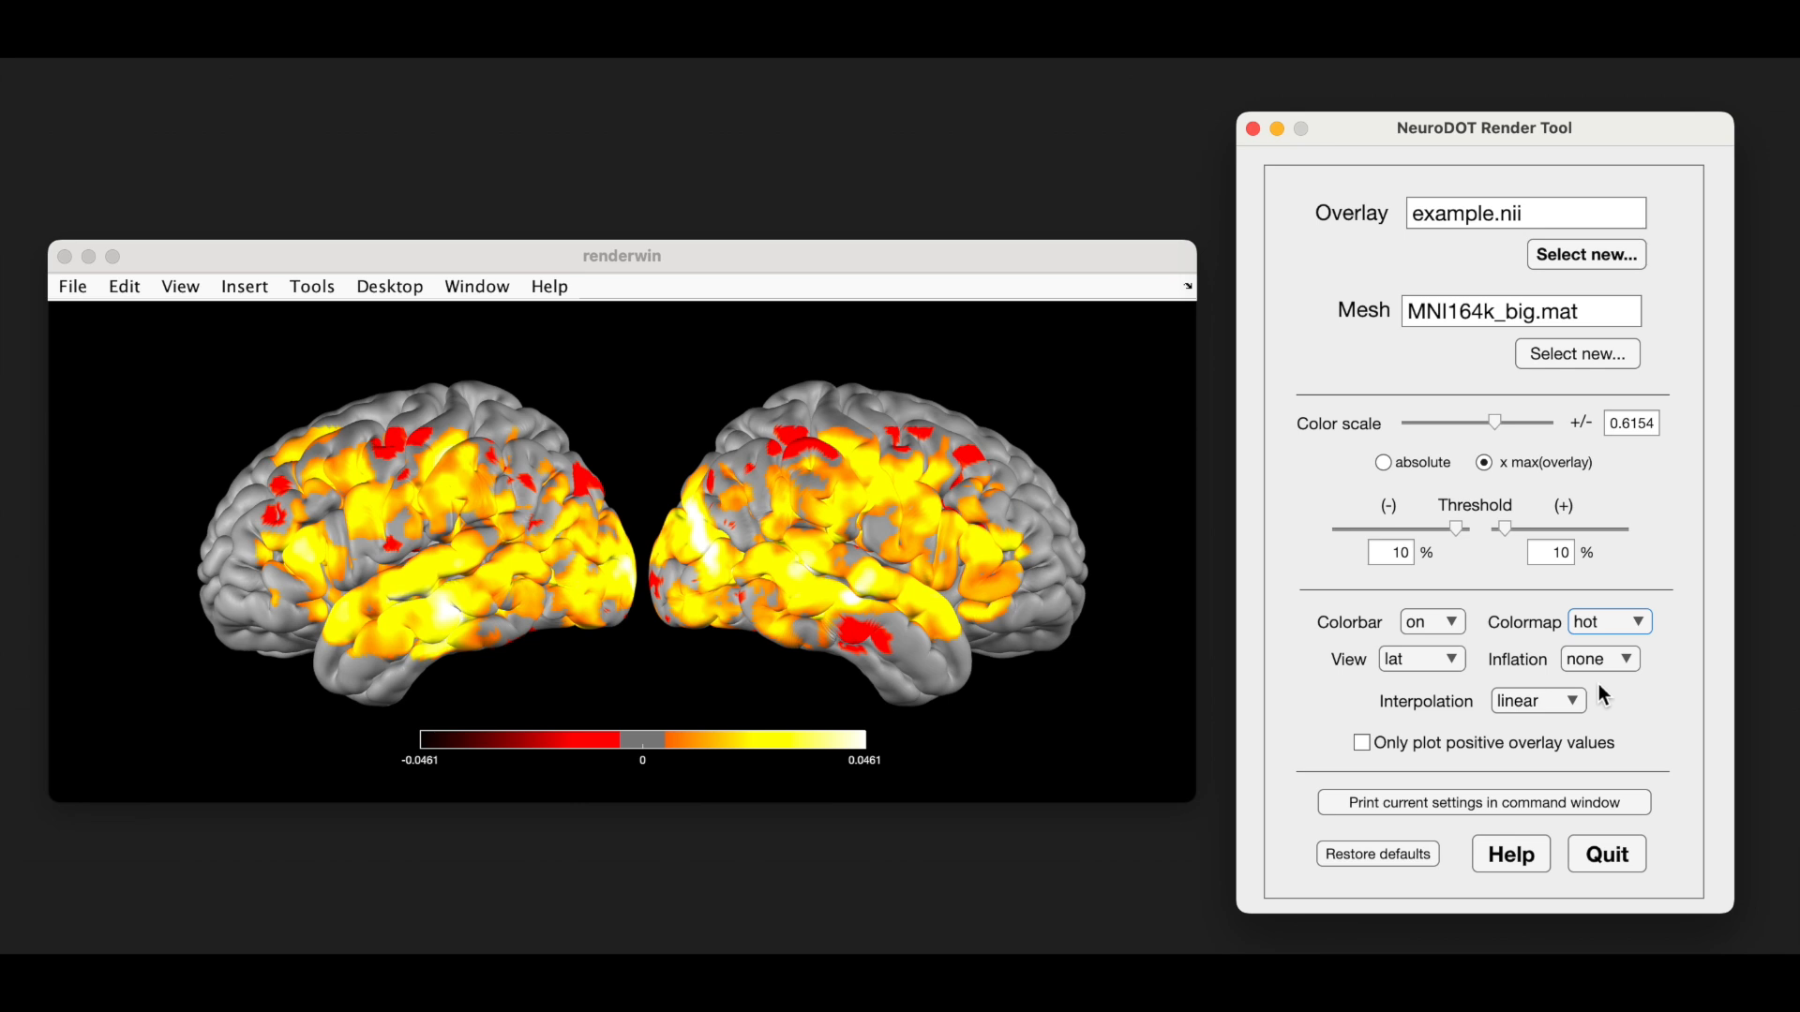
- Configure the brain rendering with the post view, max inflation and the colorbar off
click(1448, 658)
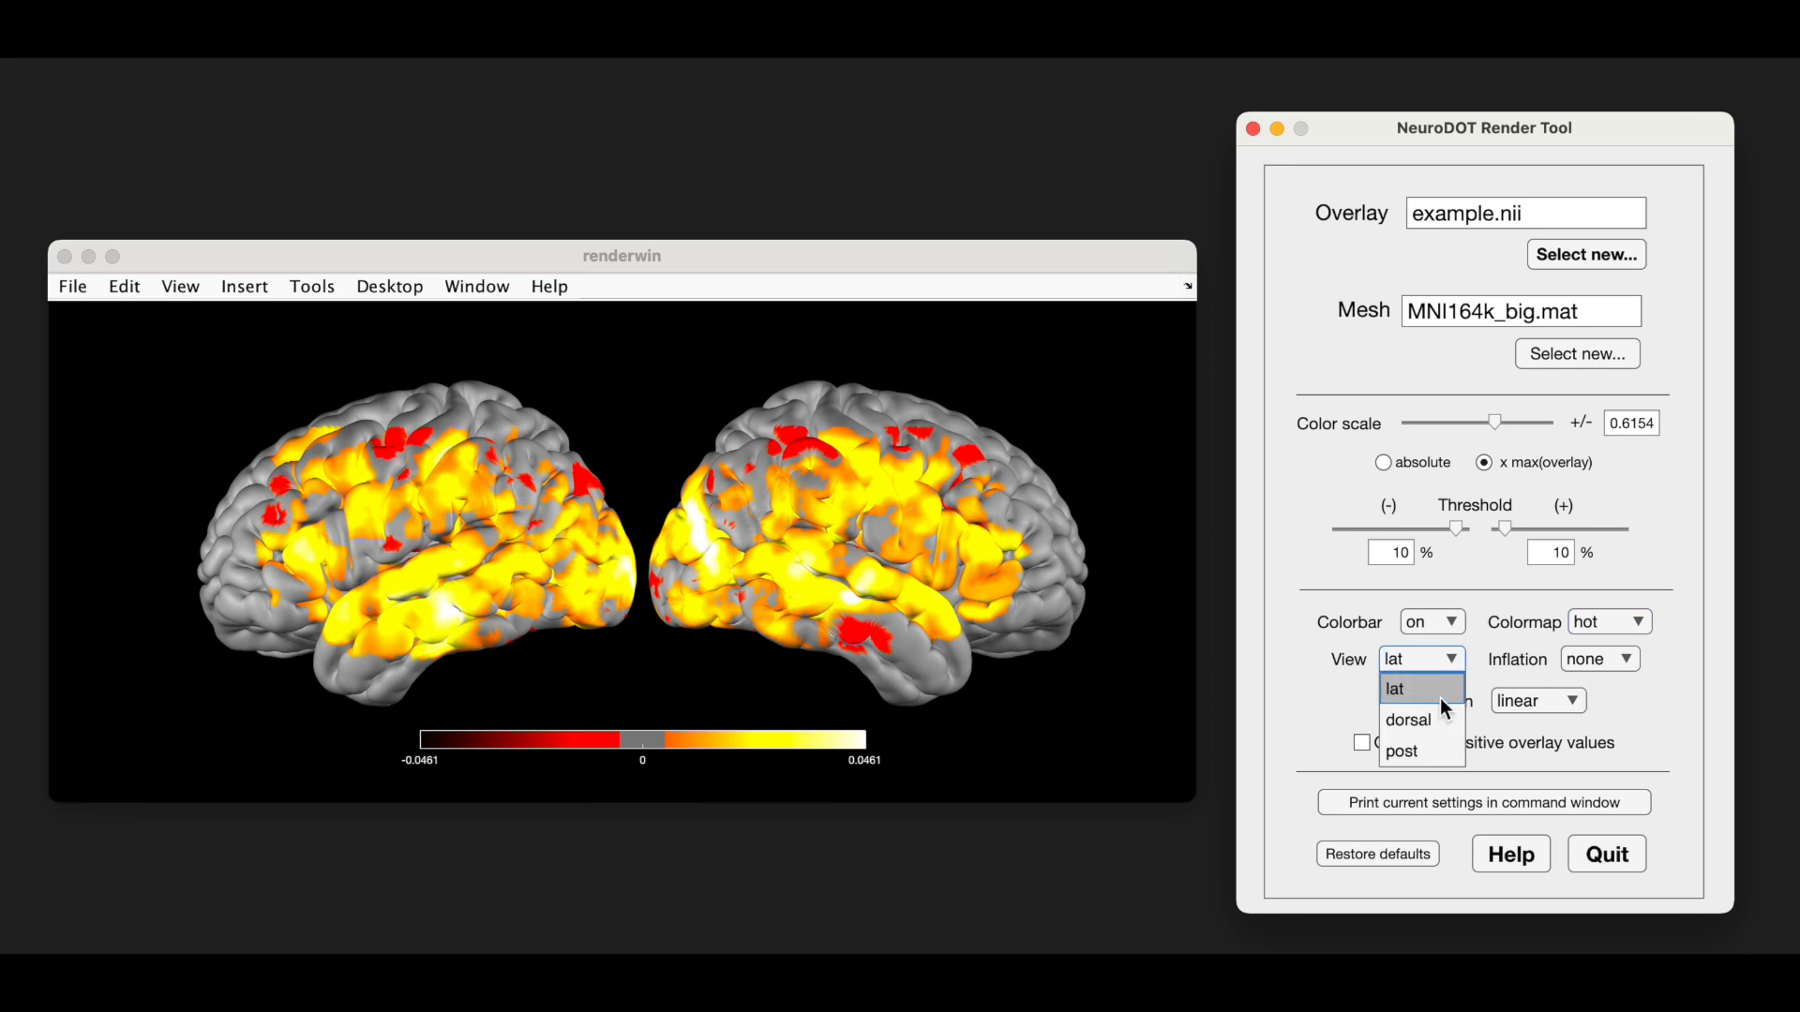
click(1433, 750)
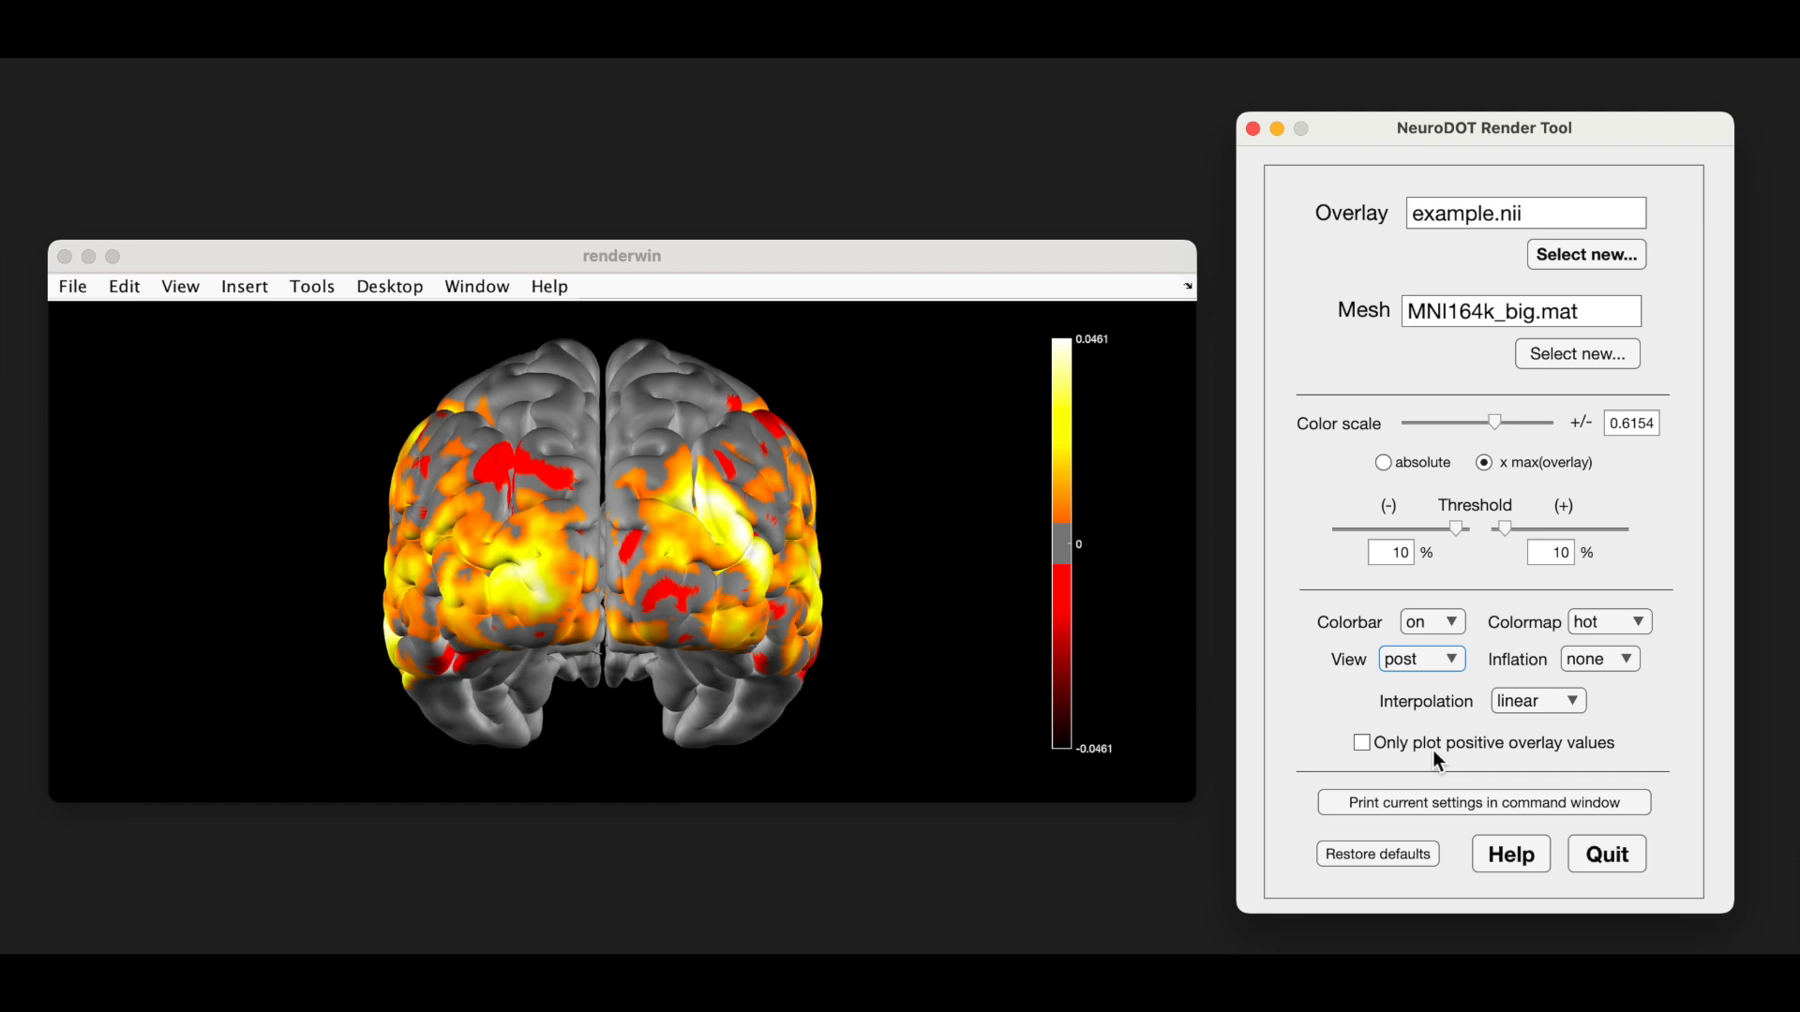
click(1629, 660)
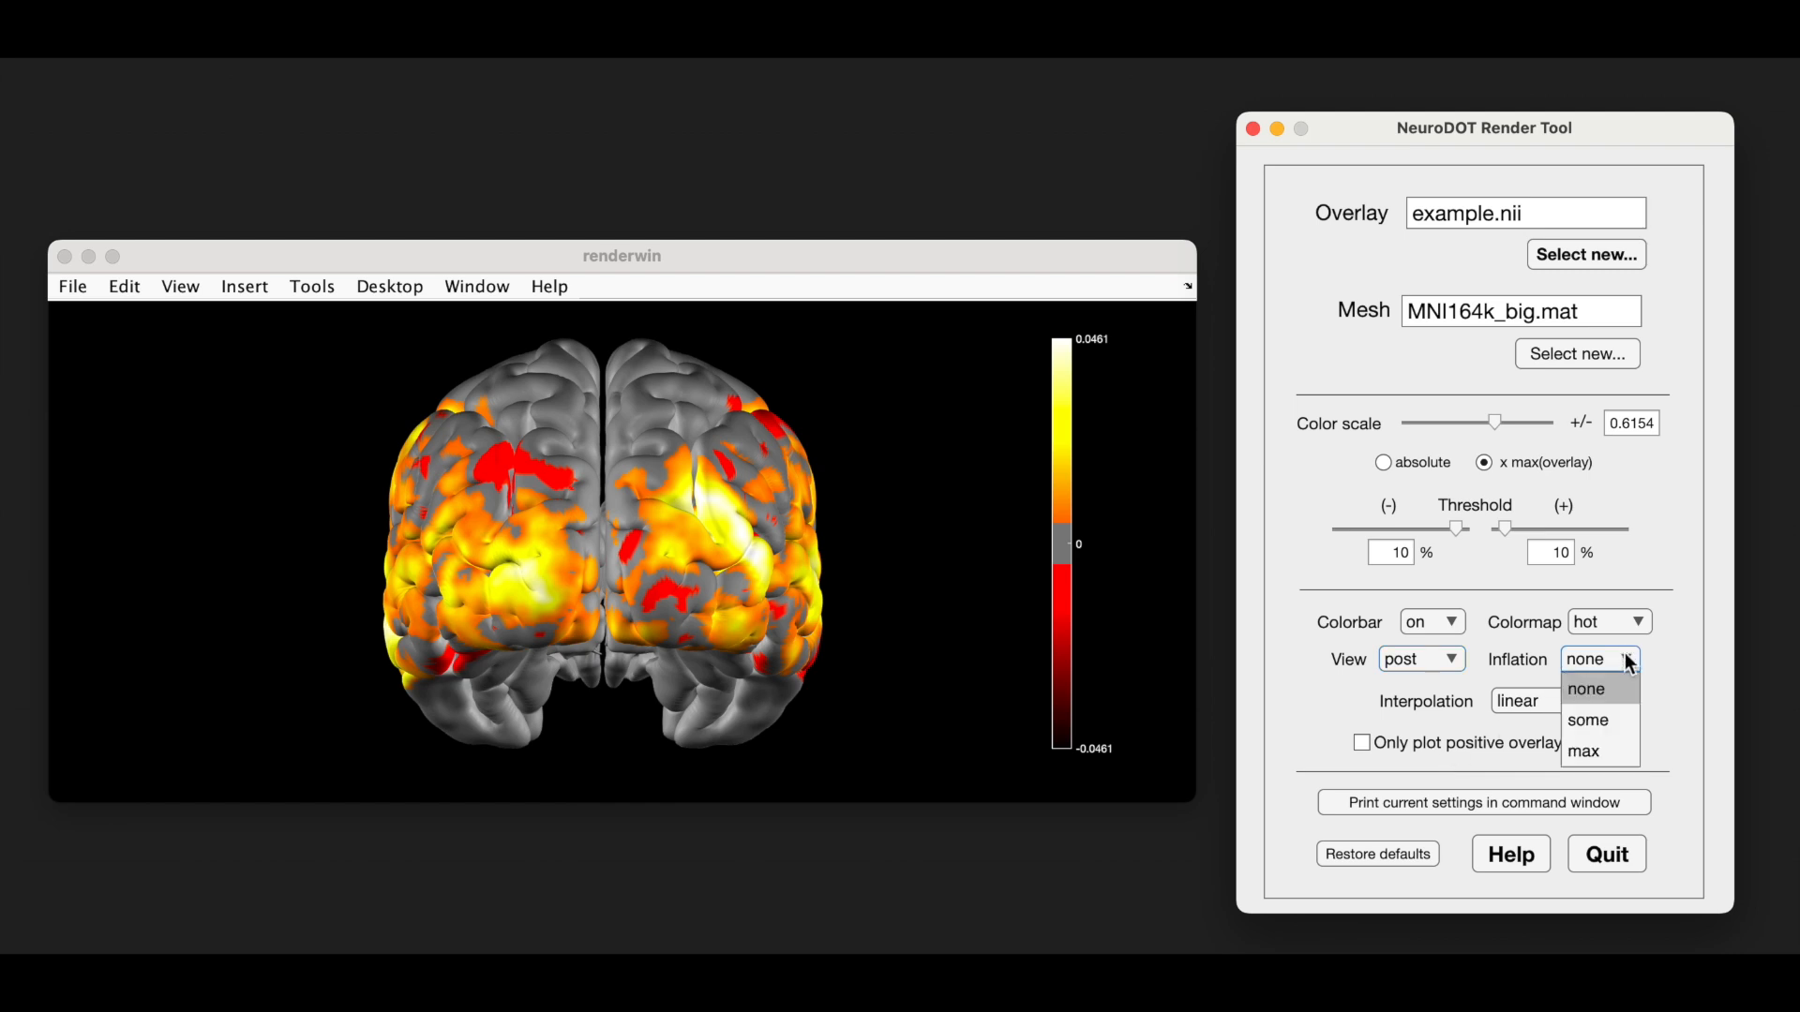
click(1602, 747)
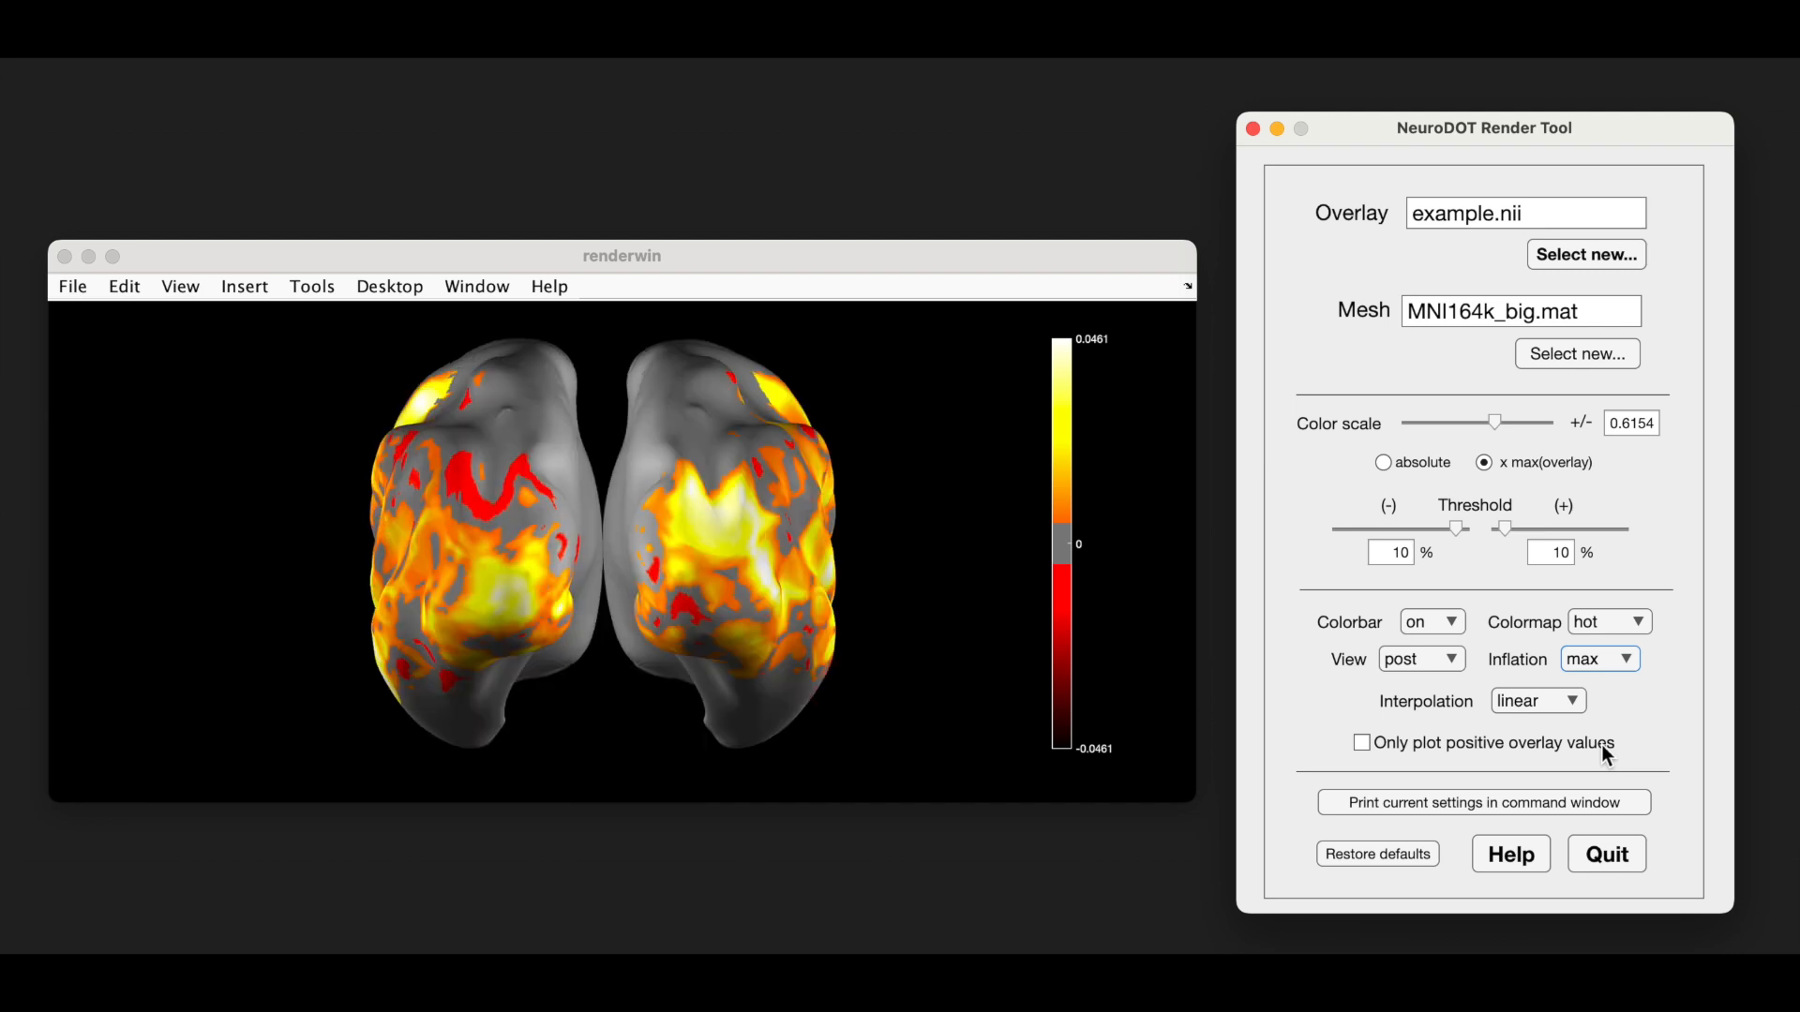
click(1452, 624)
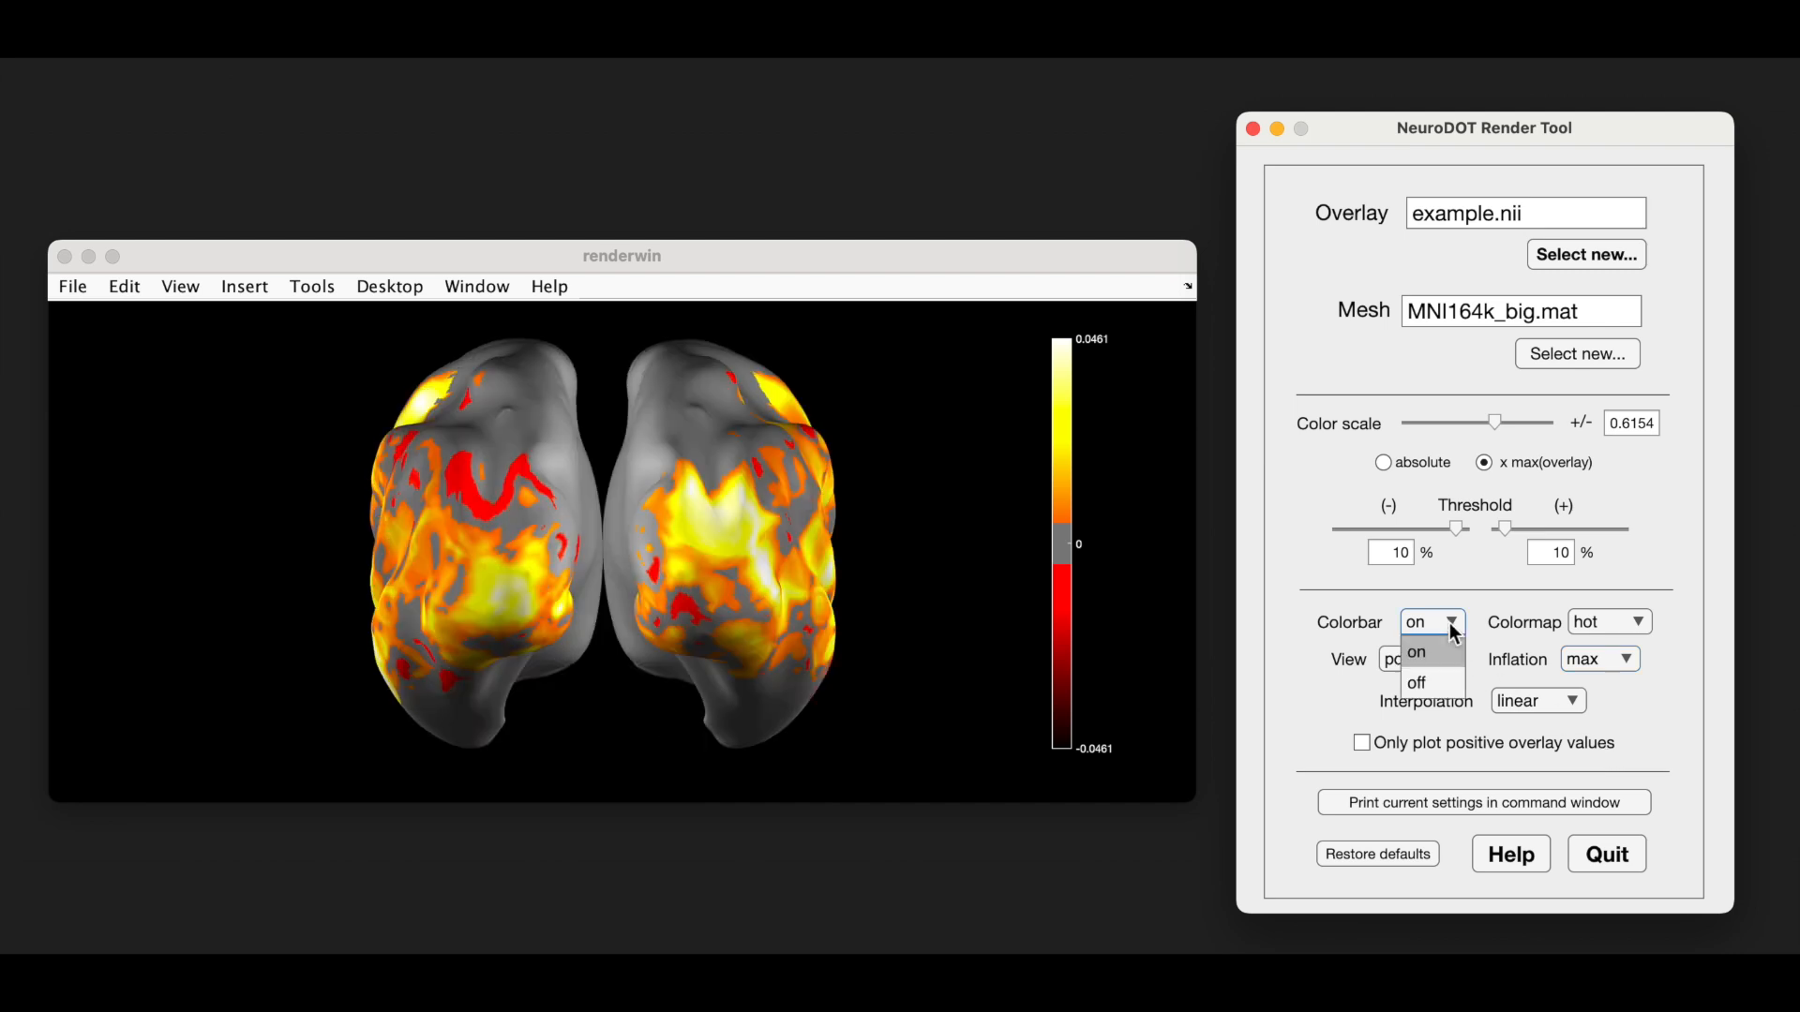
click(1425, 682)
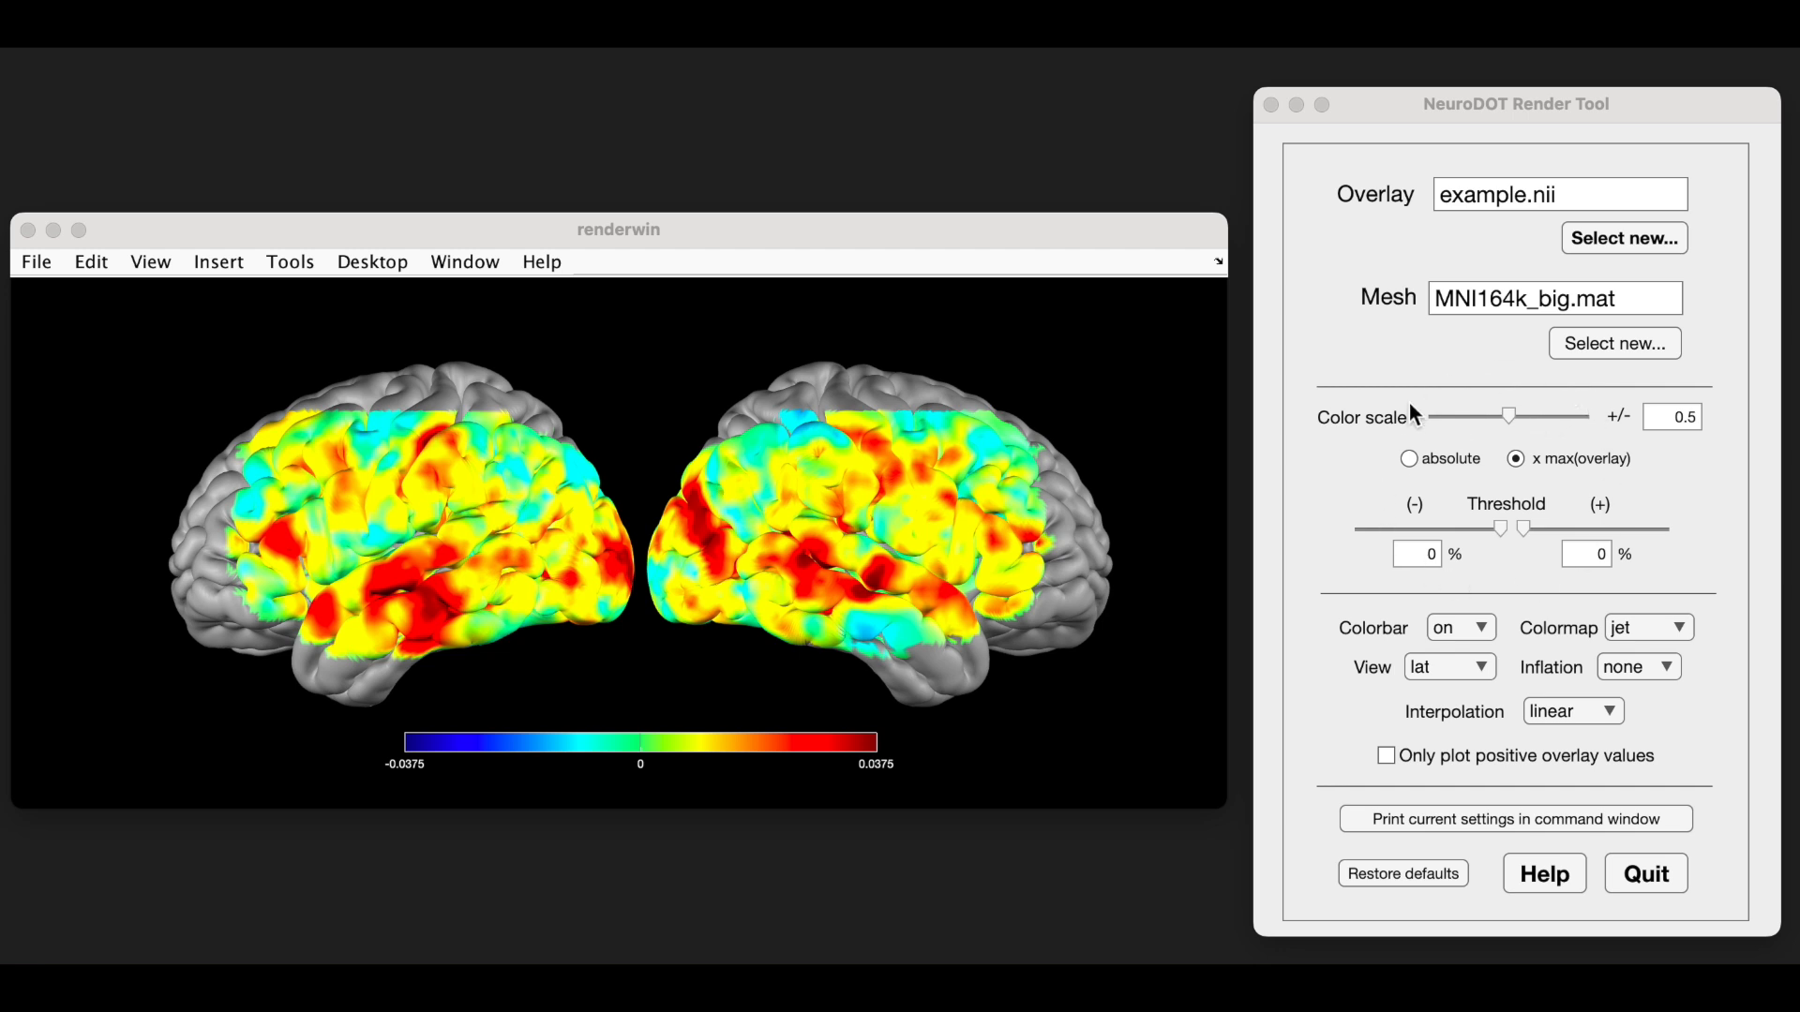
- Try color scale values of 0.629 and 0.2477, and raise the scale to 1
click(1510, 415)
drag(1509, 416, 1532, 417)
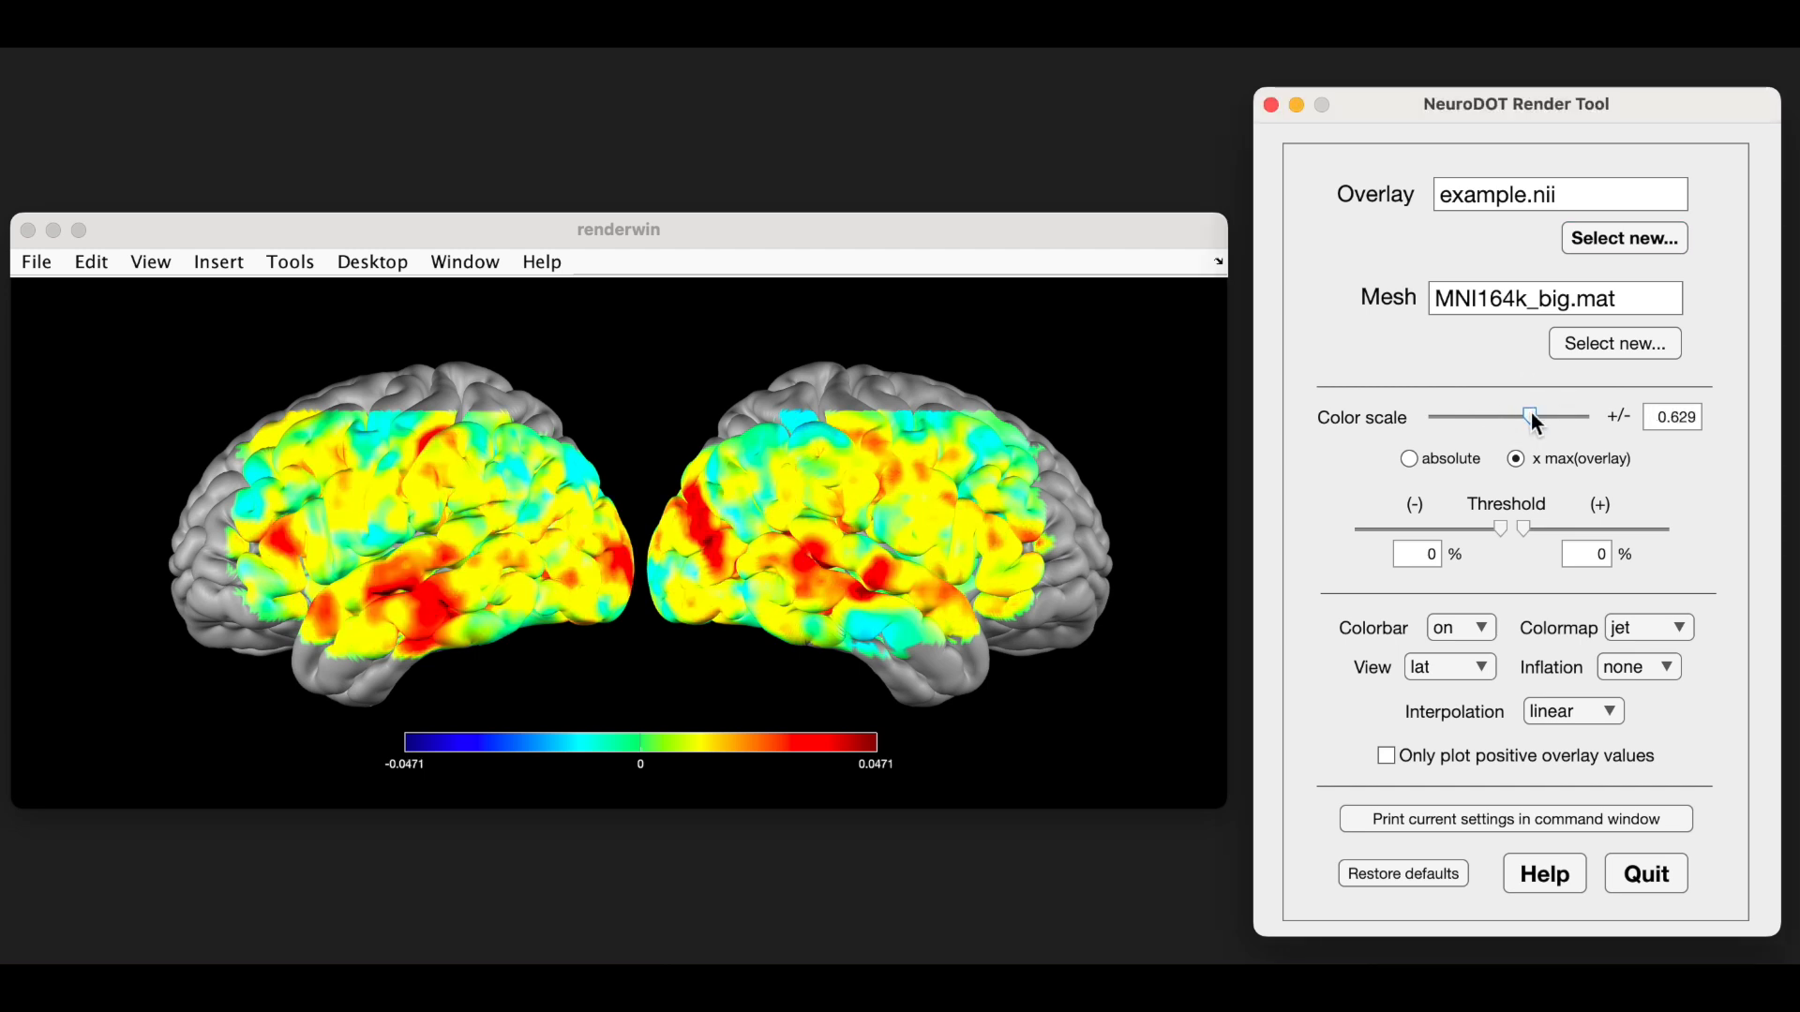
drag(1532, 415, 1470, 422)
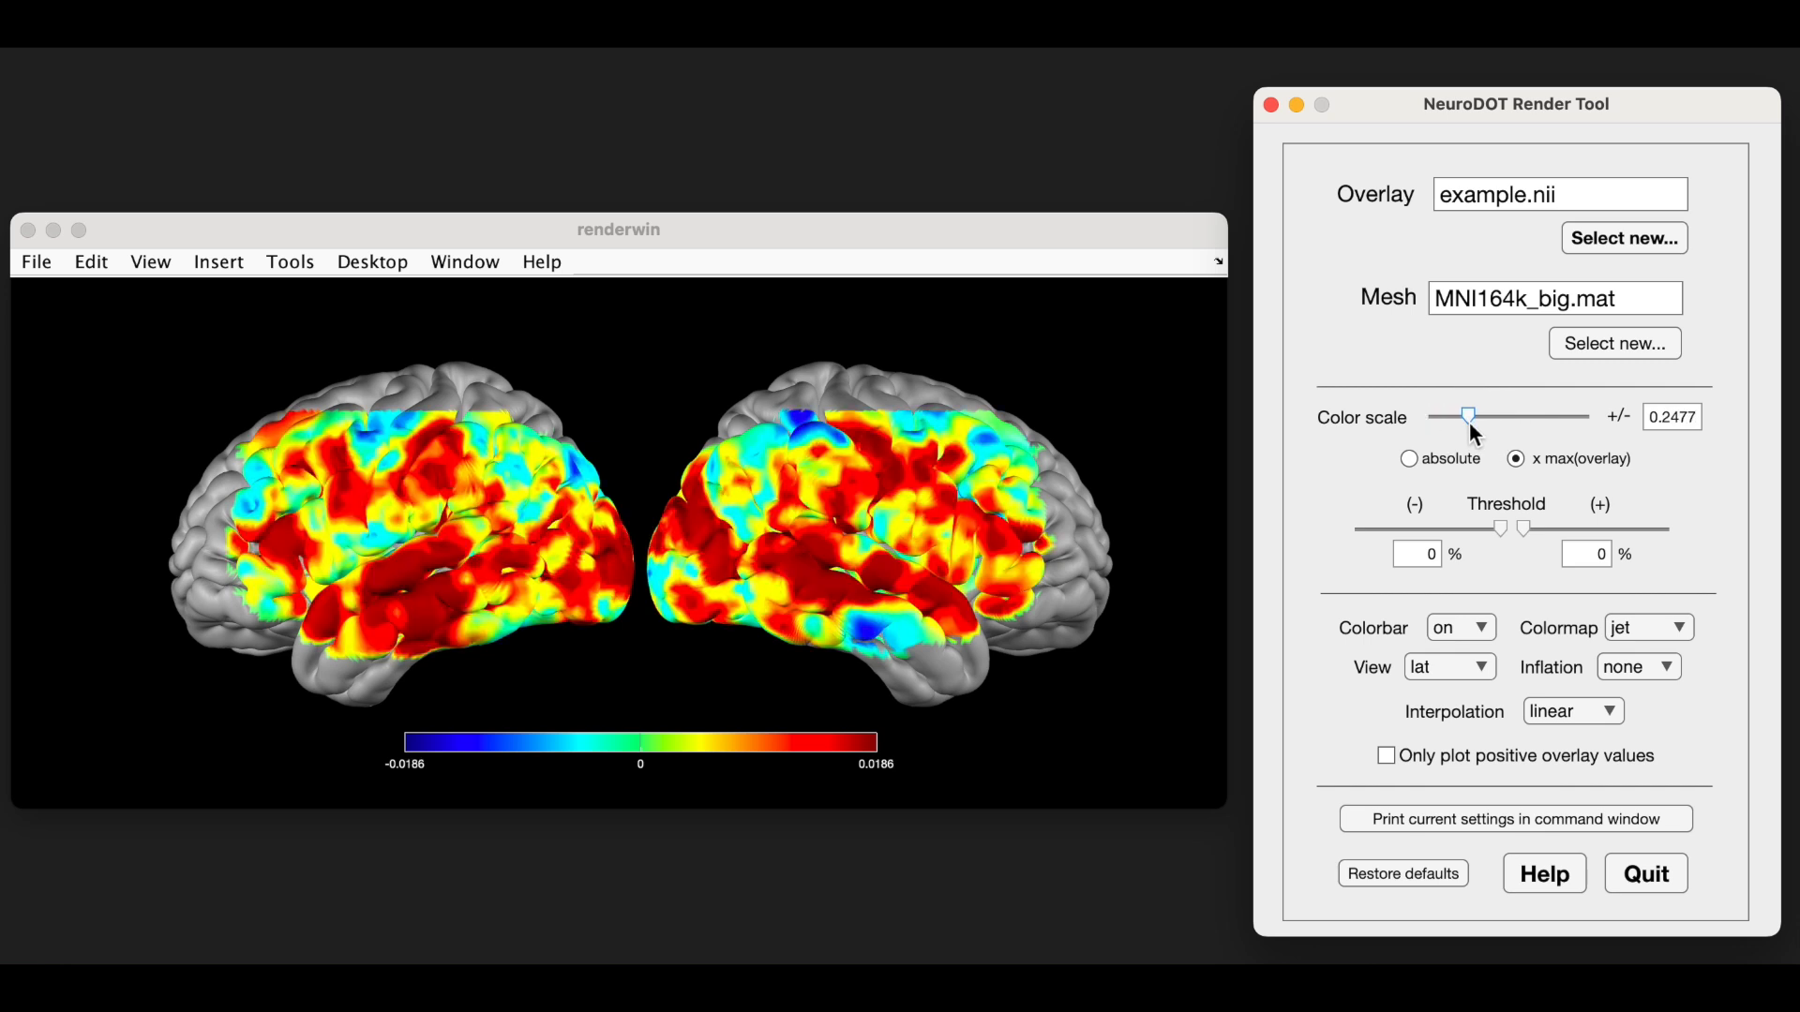
drag(1470, 422, 1521, 419)
drag(1522, 418, 1607, 424)
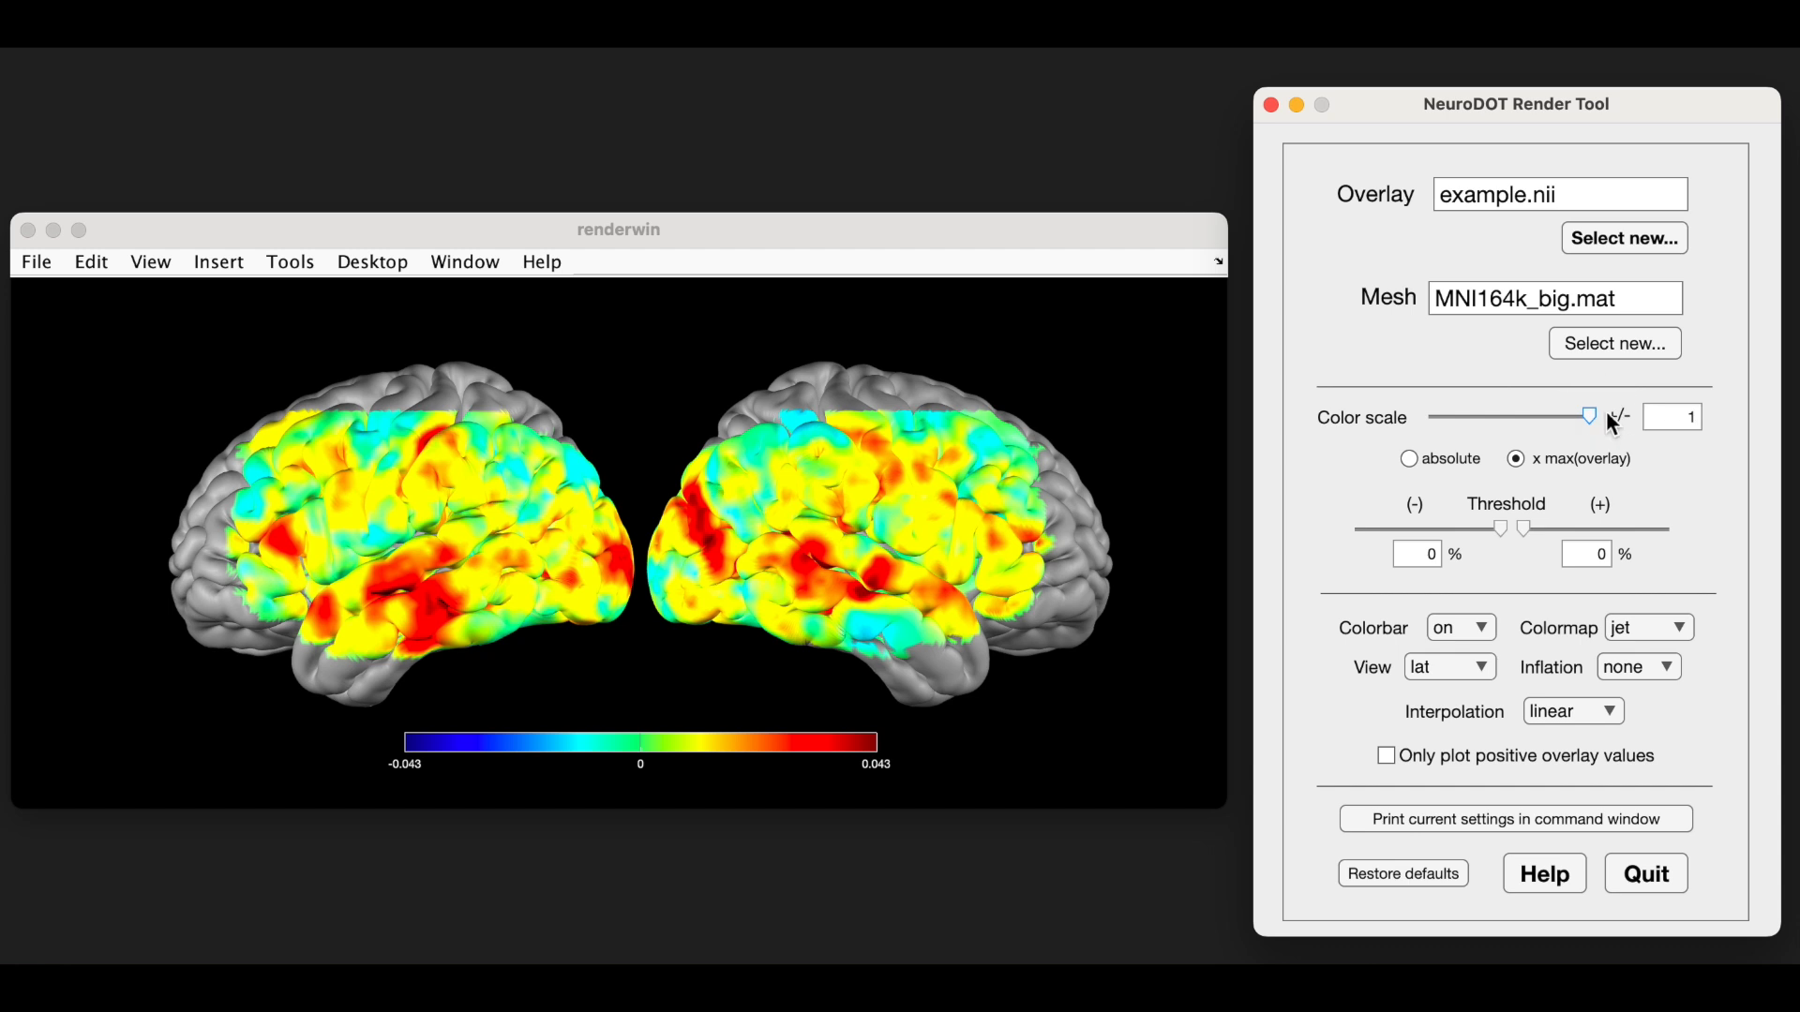
- Enter a color scale of 2 to extend the adjustable range, and lower the scale to 0.8134
drag(1687, 419, 1712, 420)
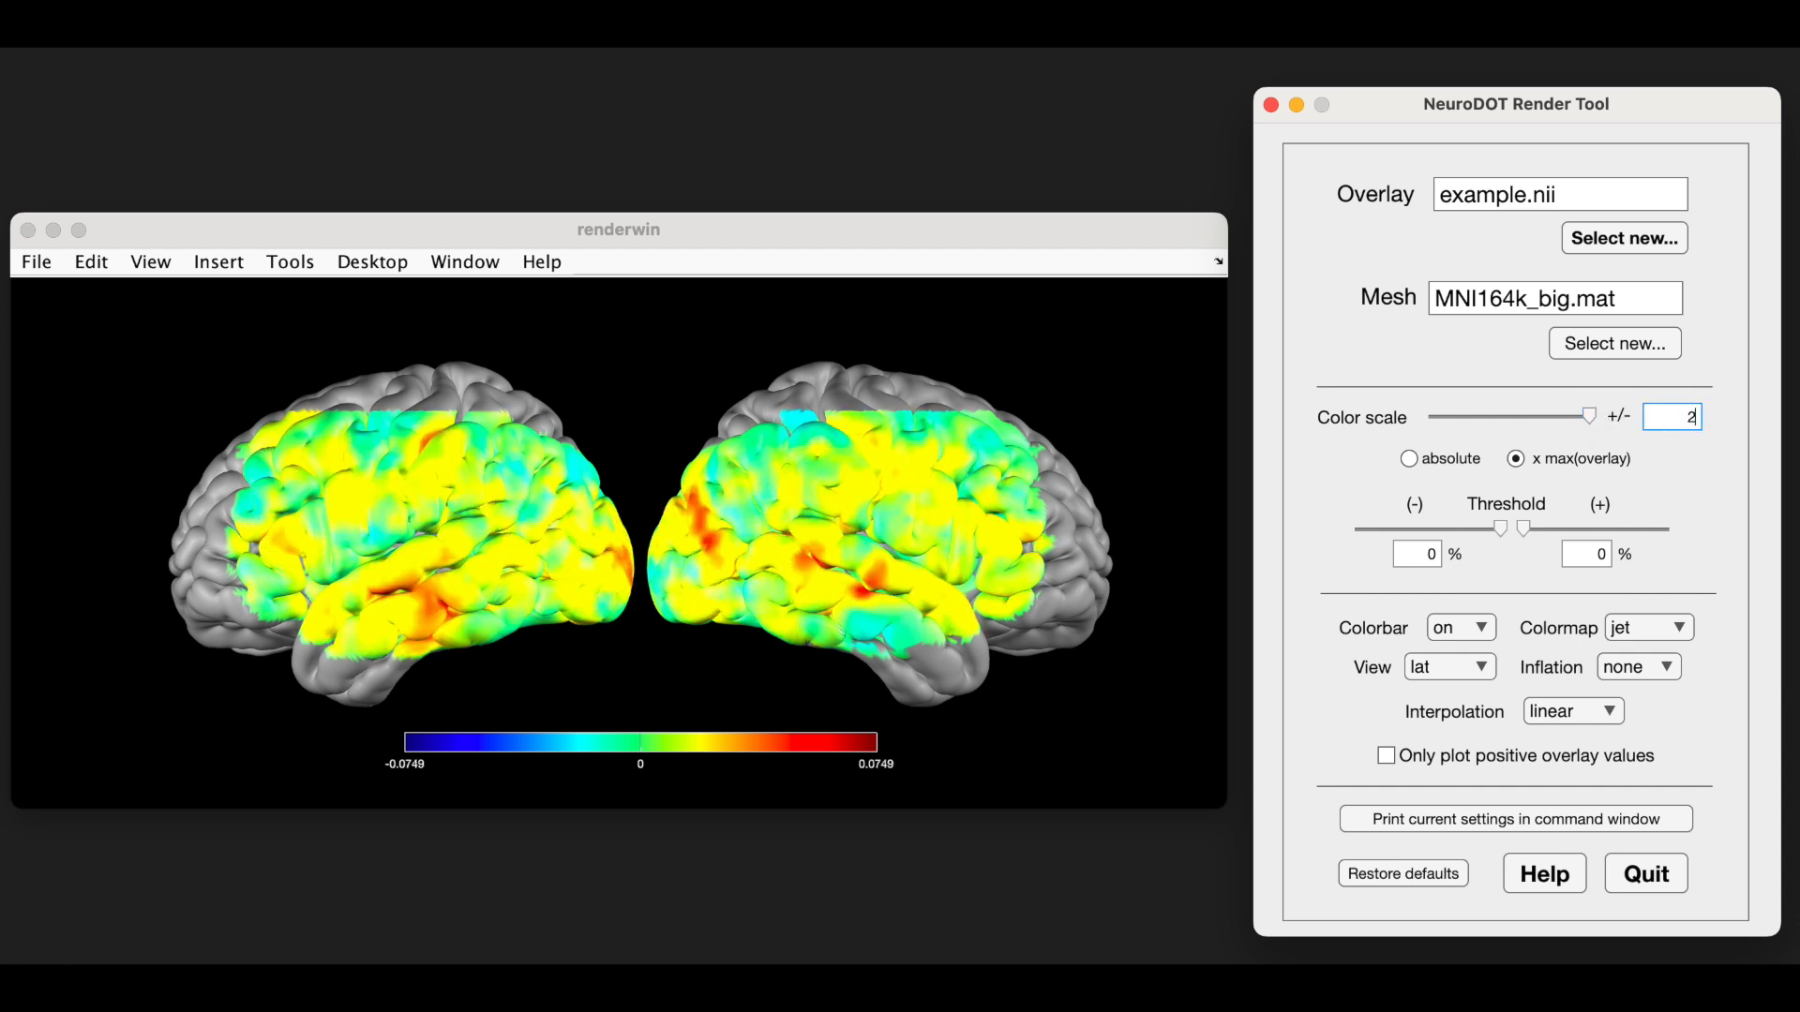
key(Return)
click(1521, 416)
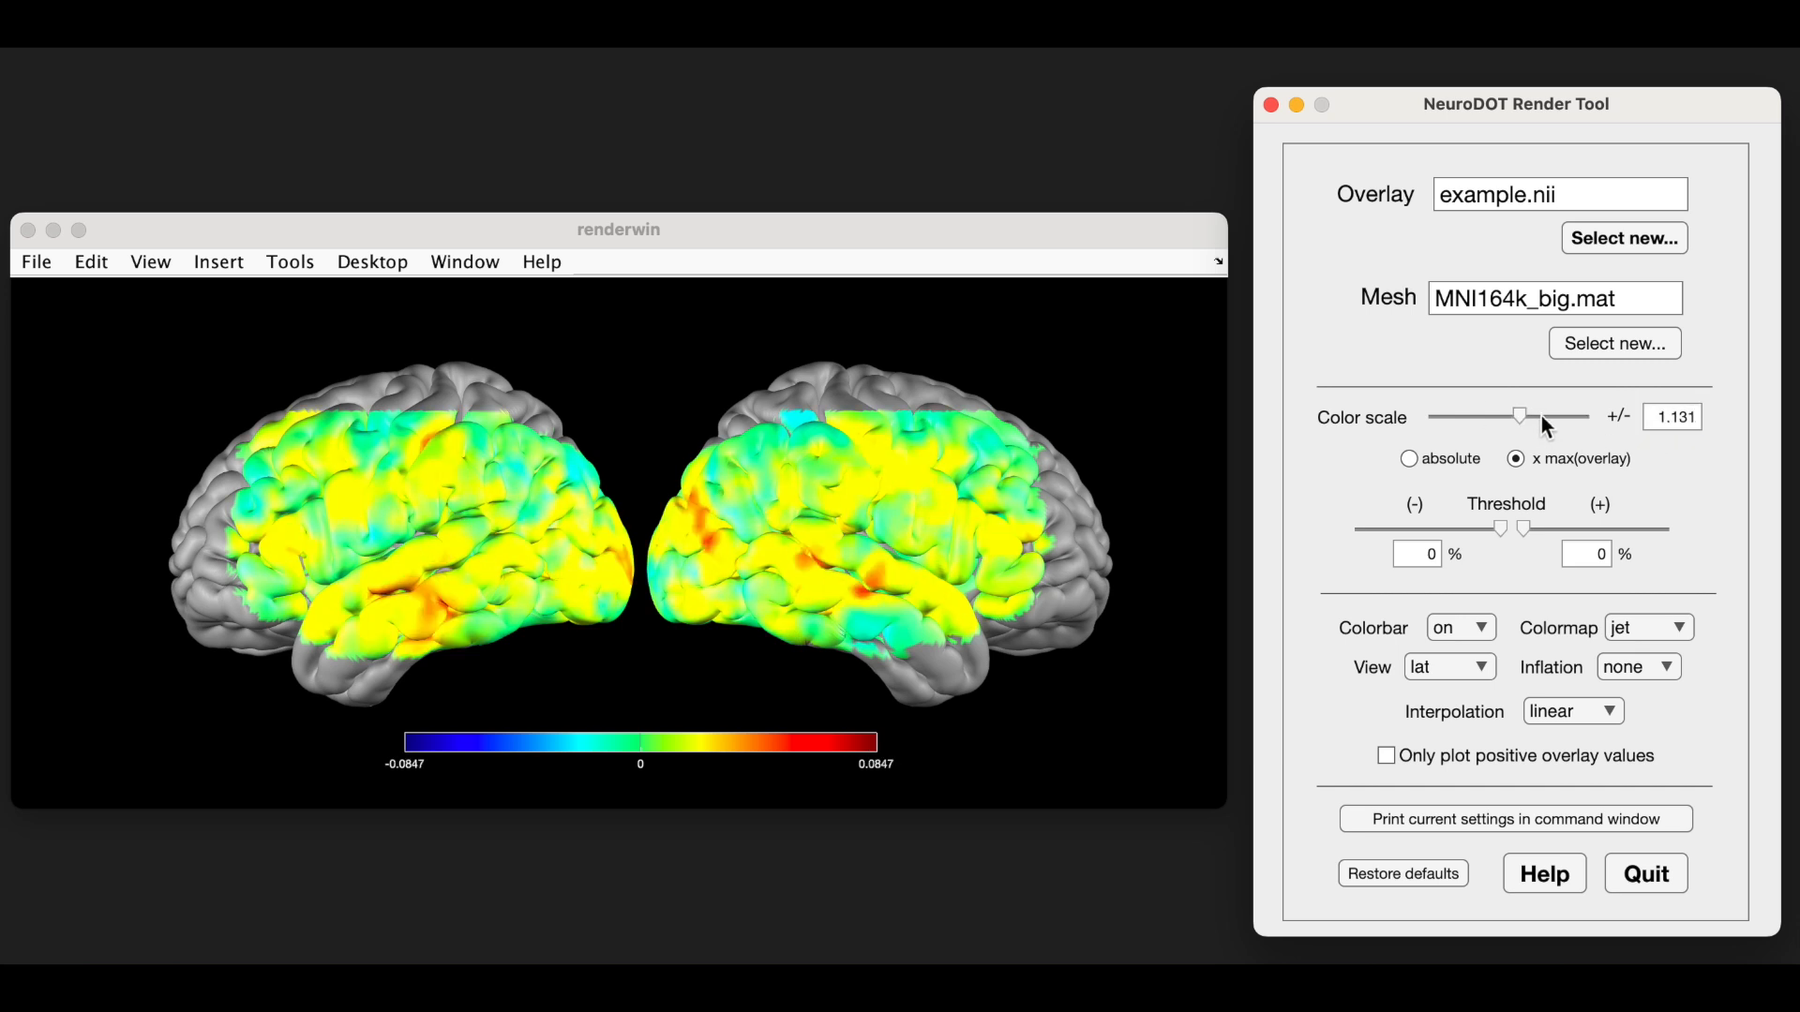
click(1541, 415)
drag(1541, 415, 1495, 413)
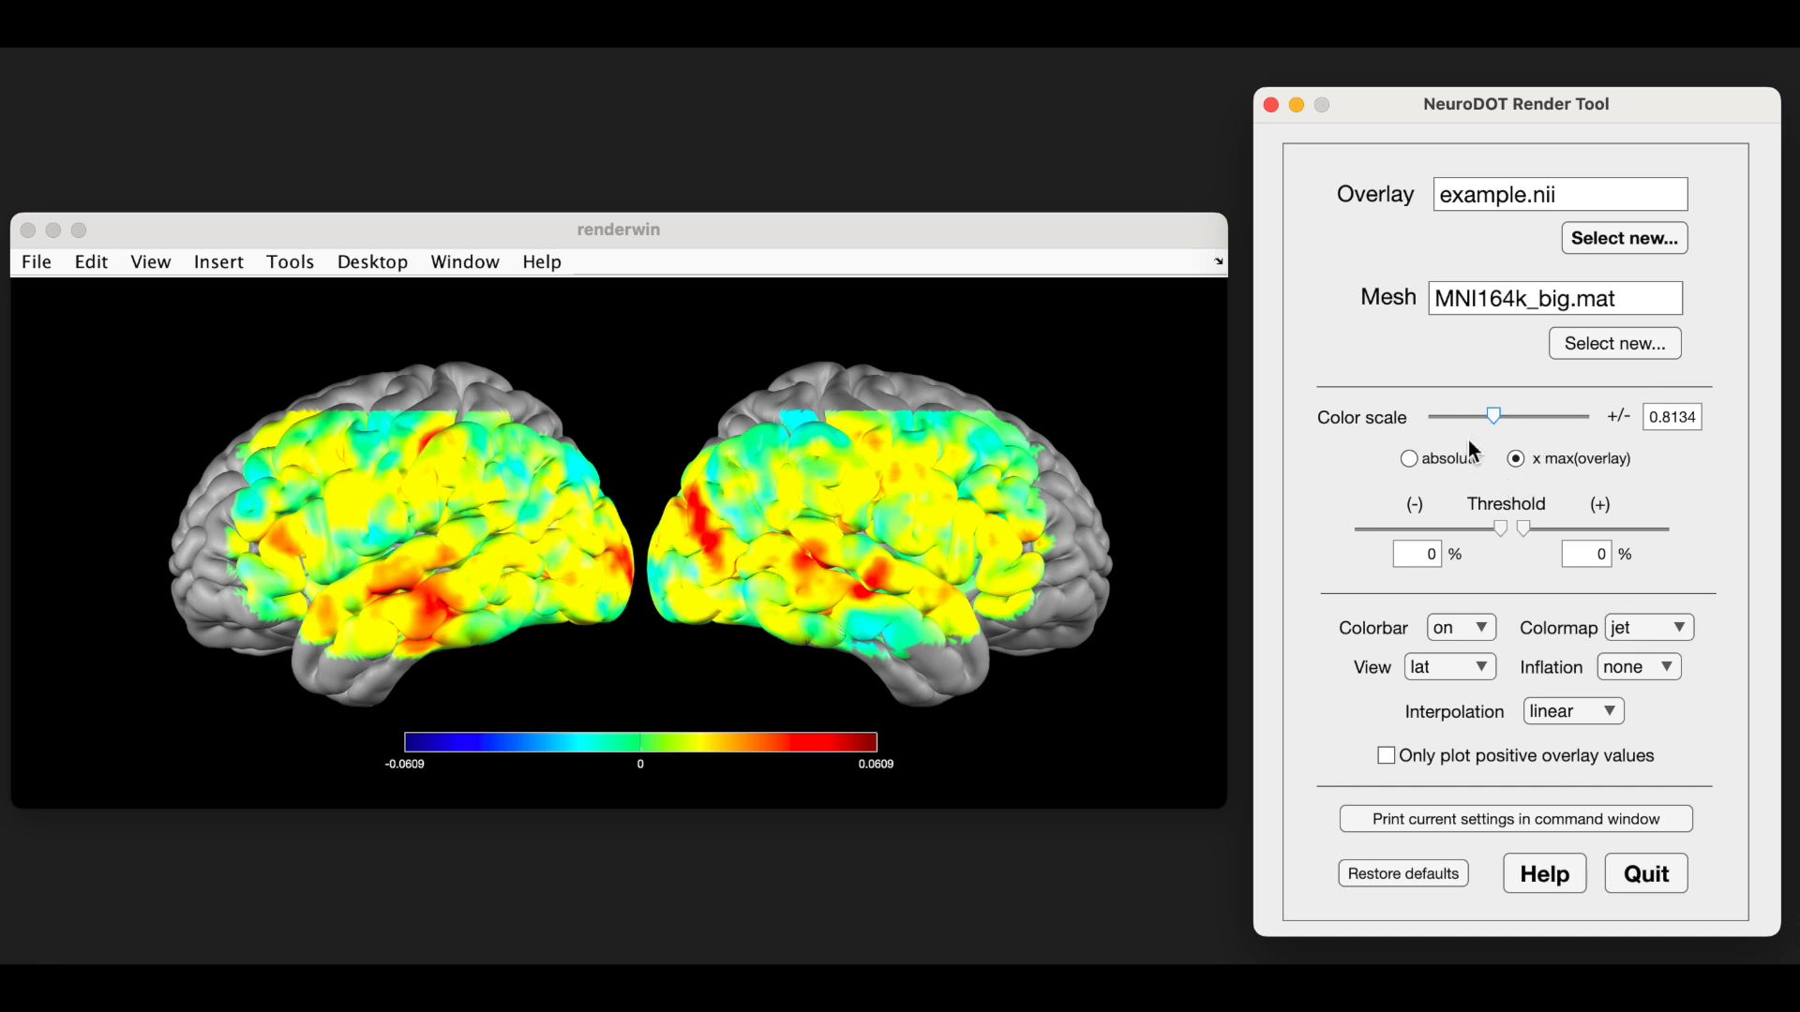
- Switch the color scaling to absolute and return it to x max(overlay)
click(1409, 455)
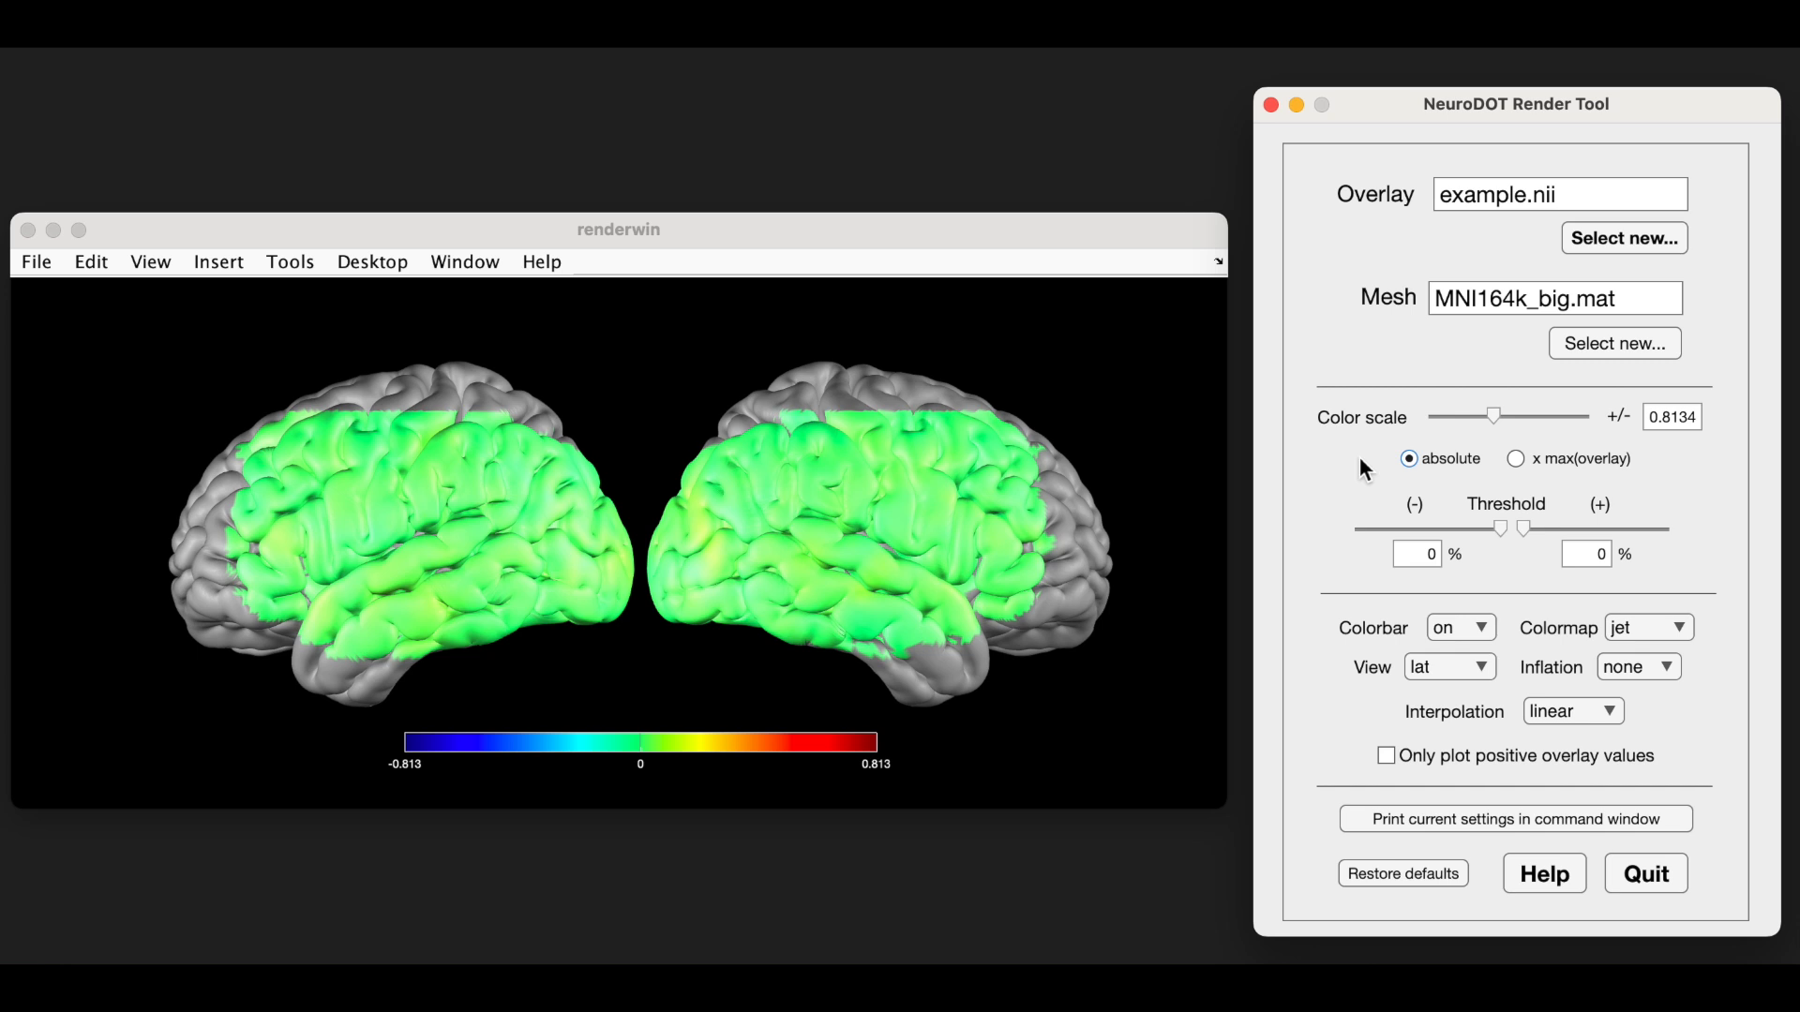
click(1515, 459)
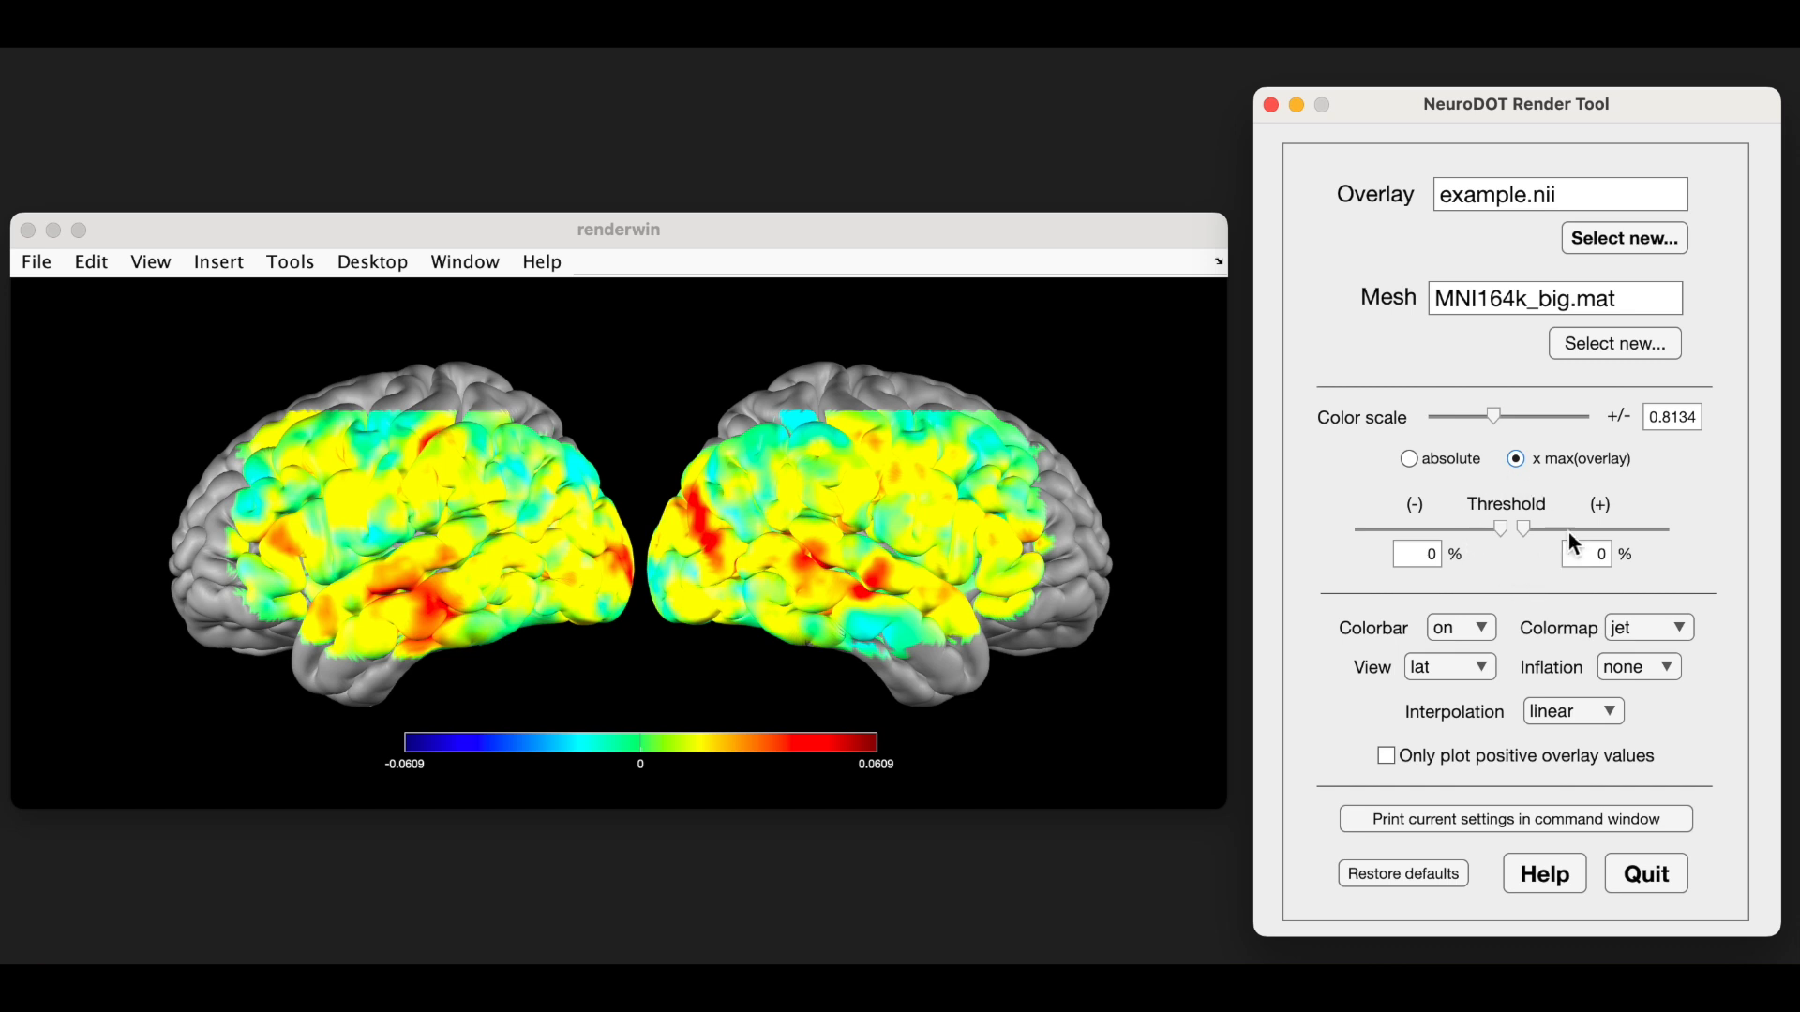
- Set the negative threshold to 10% and the positive threshold to 10.1%
double_click(1430, 556)
text(10)
key(Return)
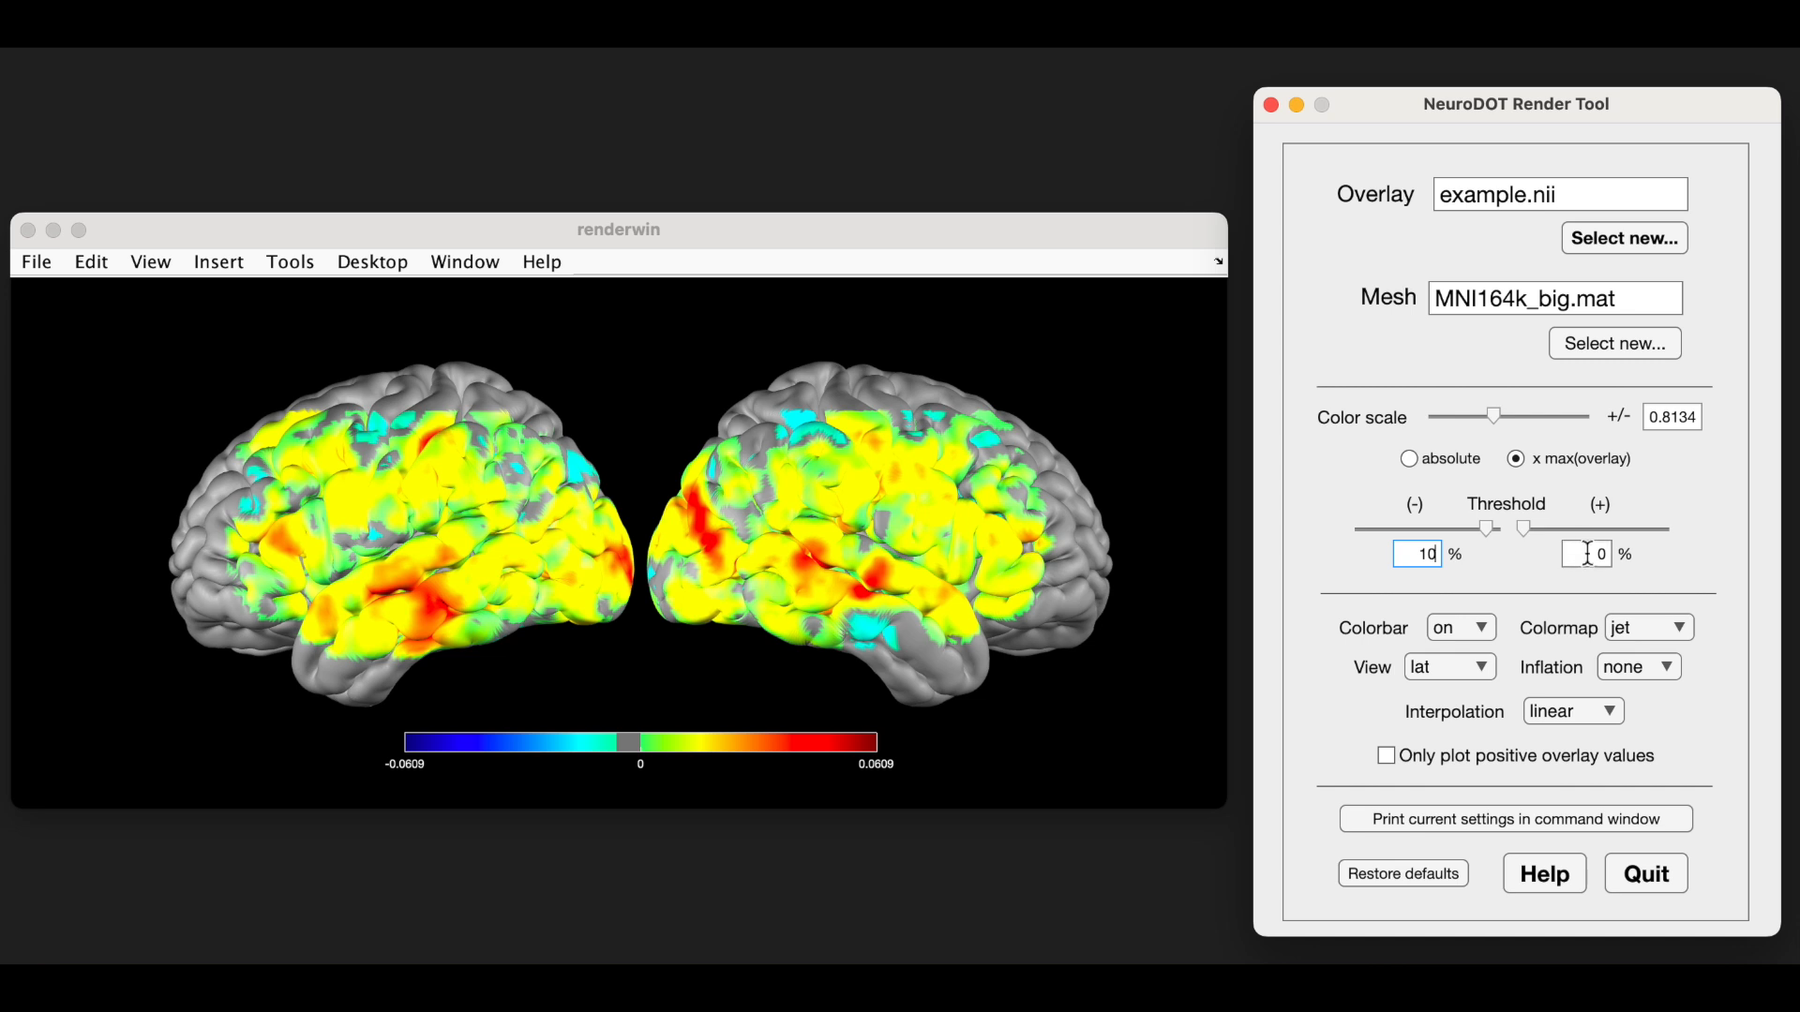
drag(1526, 532, 1539, 532)
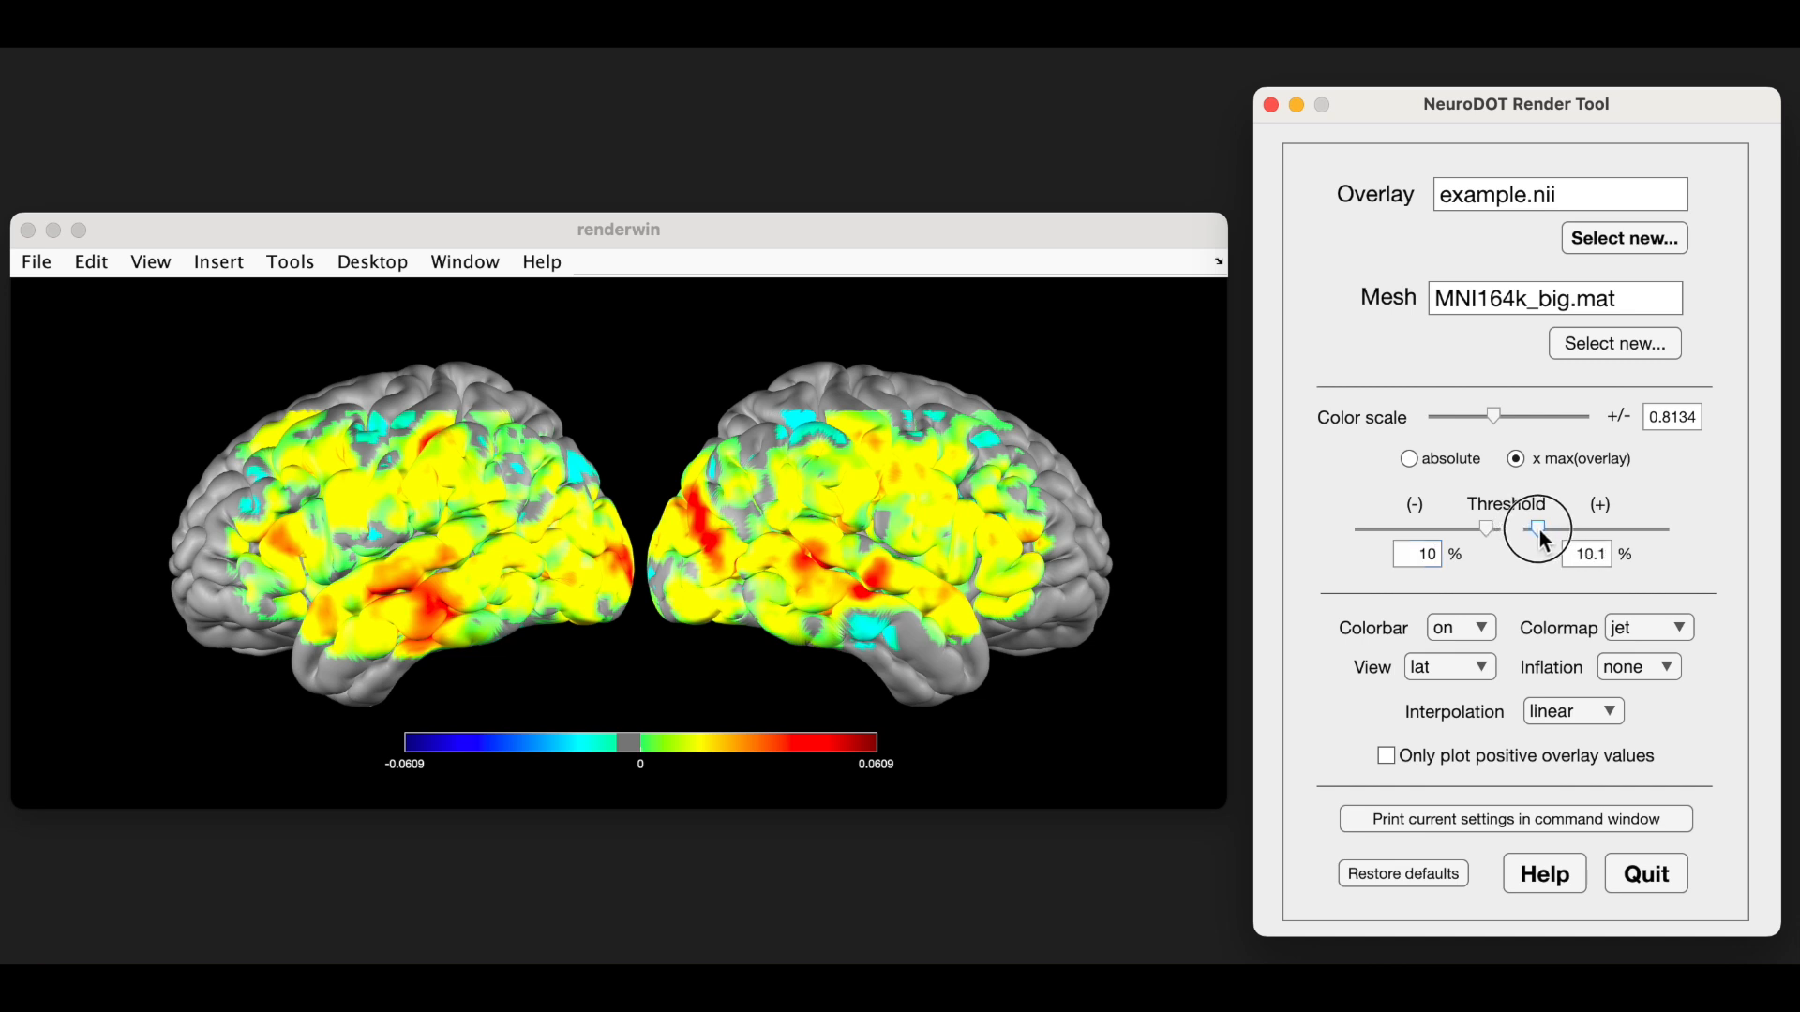
- Lower the negative threshold to 0% and raise it again to 10.6%
click(1490, 529)
drag(1493, 533, 1502, 531)
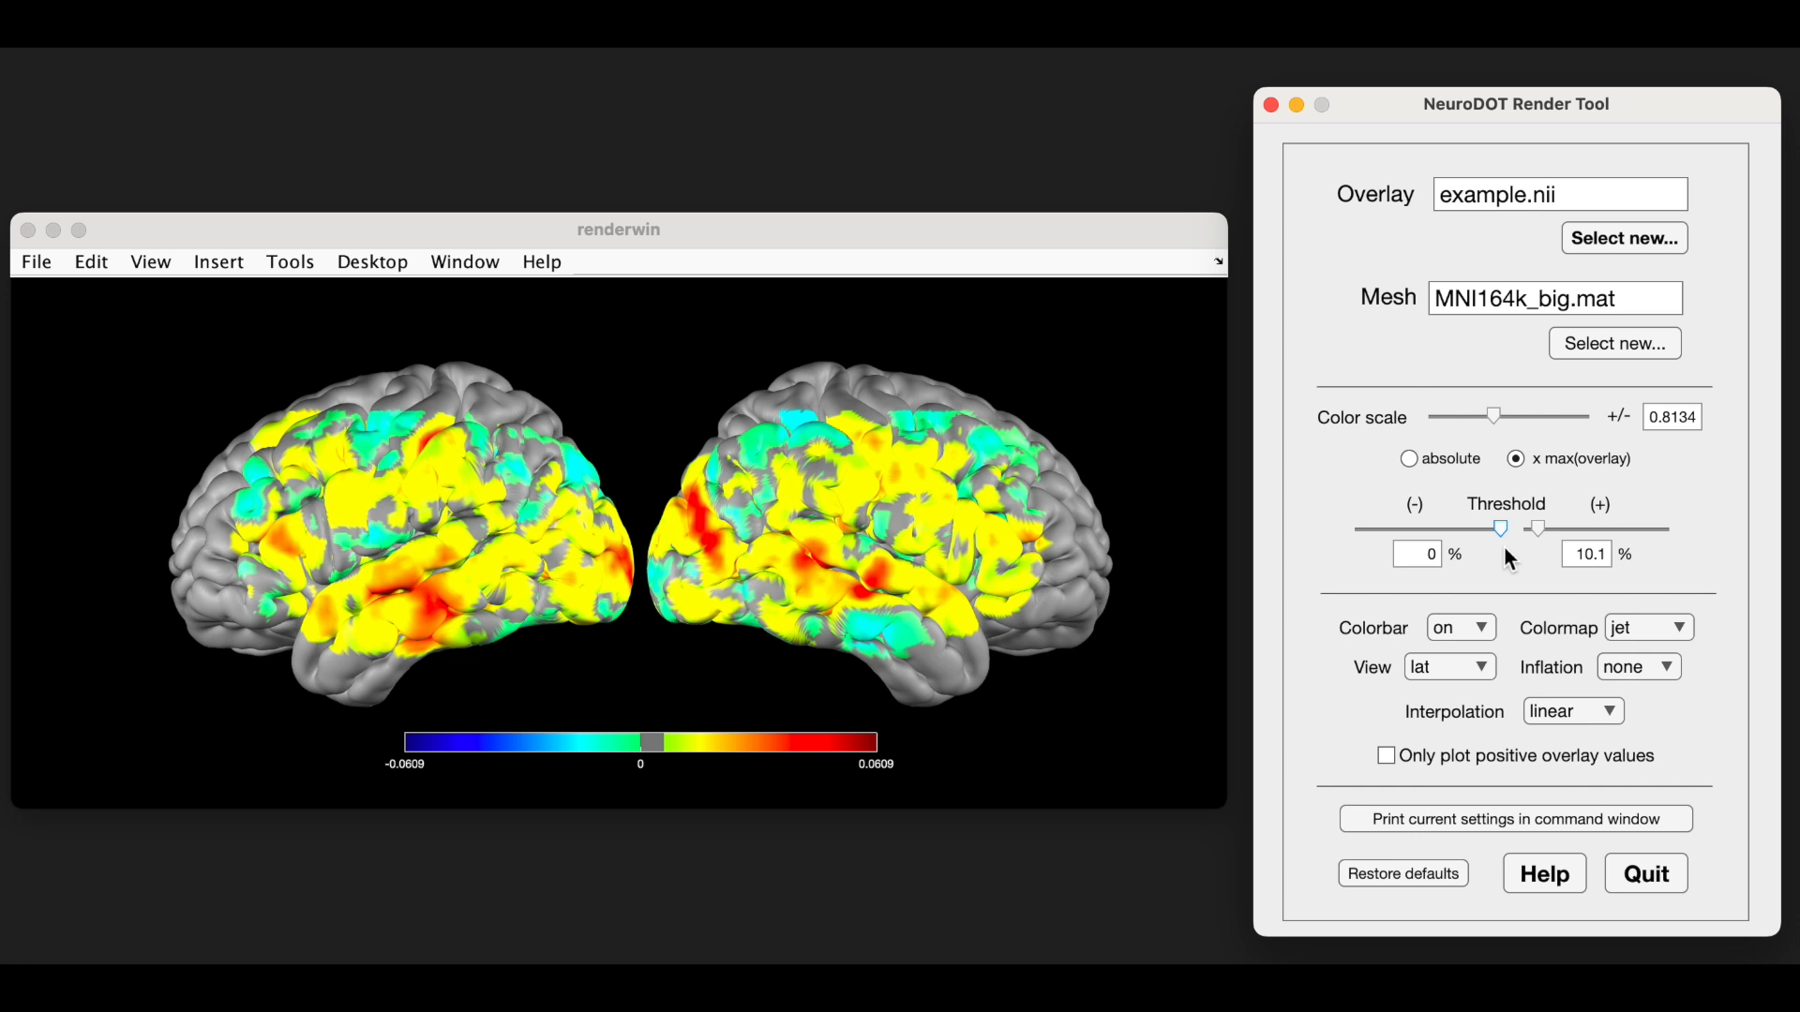
drag(1502, 530, 1488, 532)
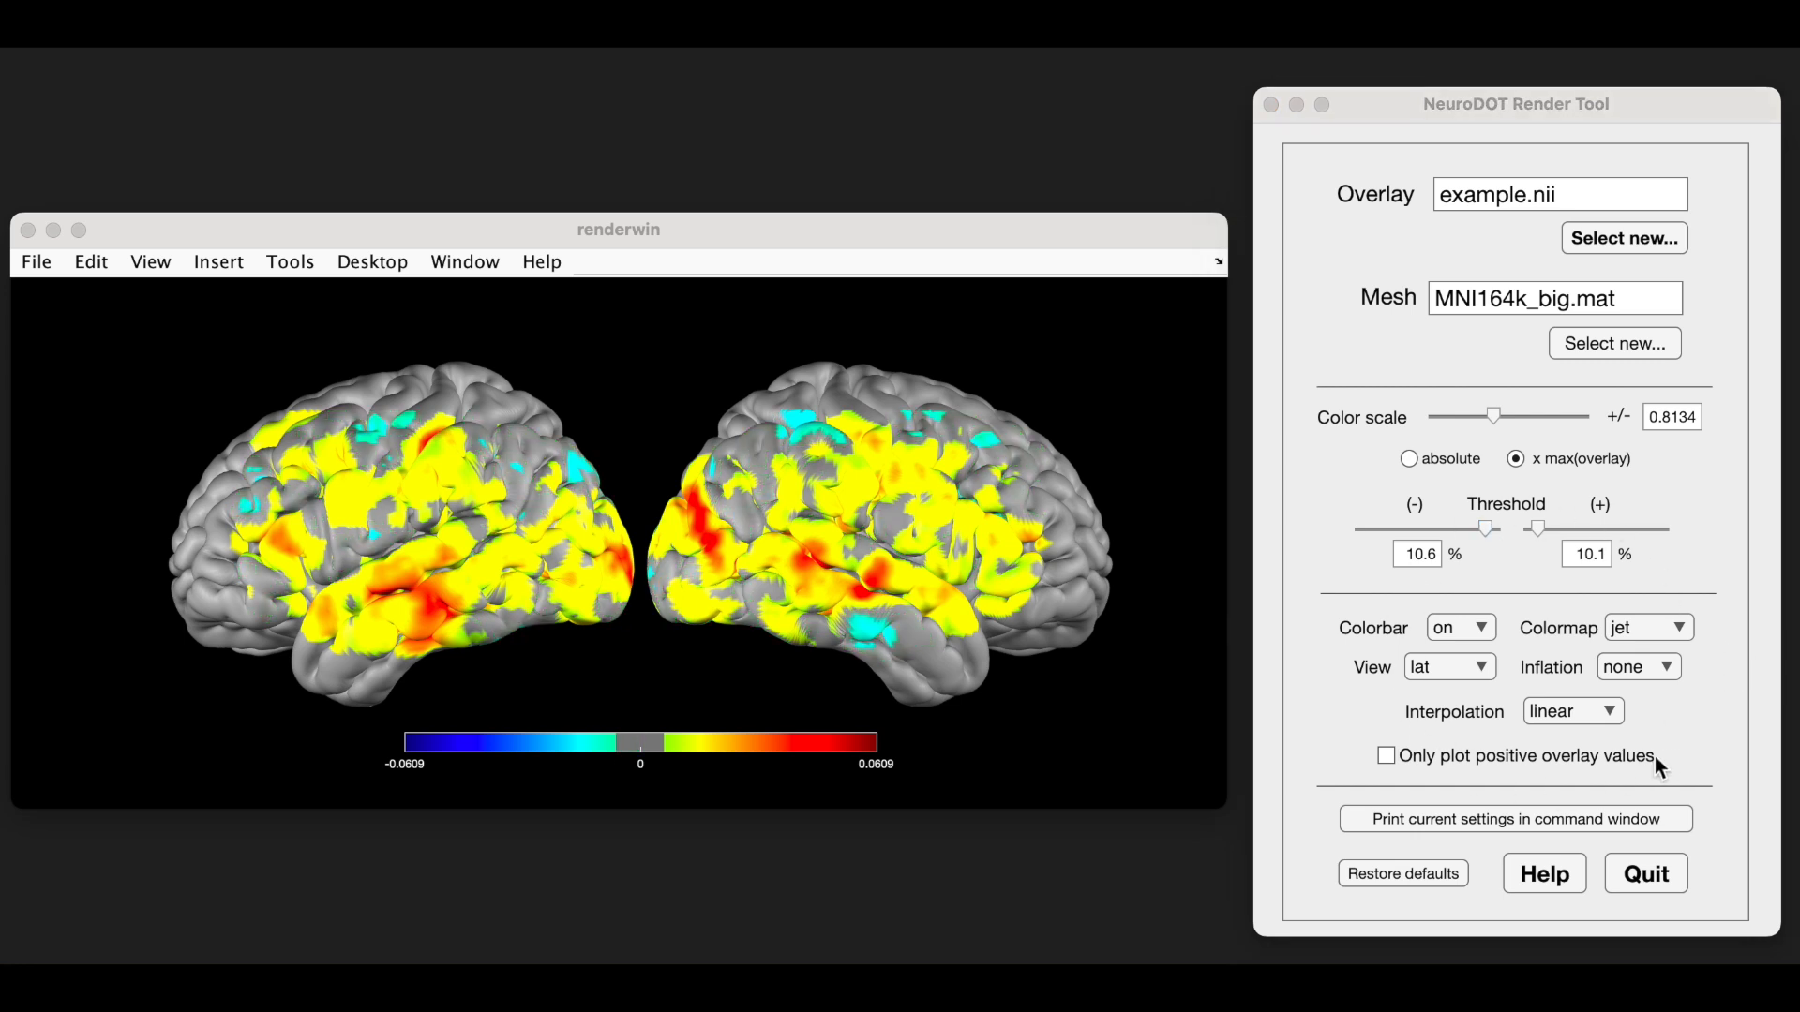
- Turn the colorbar off and change the colormap to hot
click(1483, 625)
click(1486, 635)
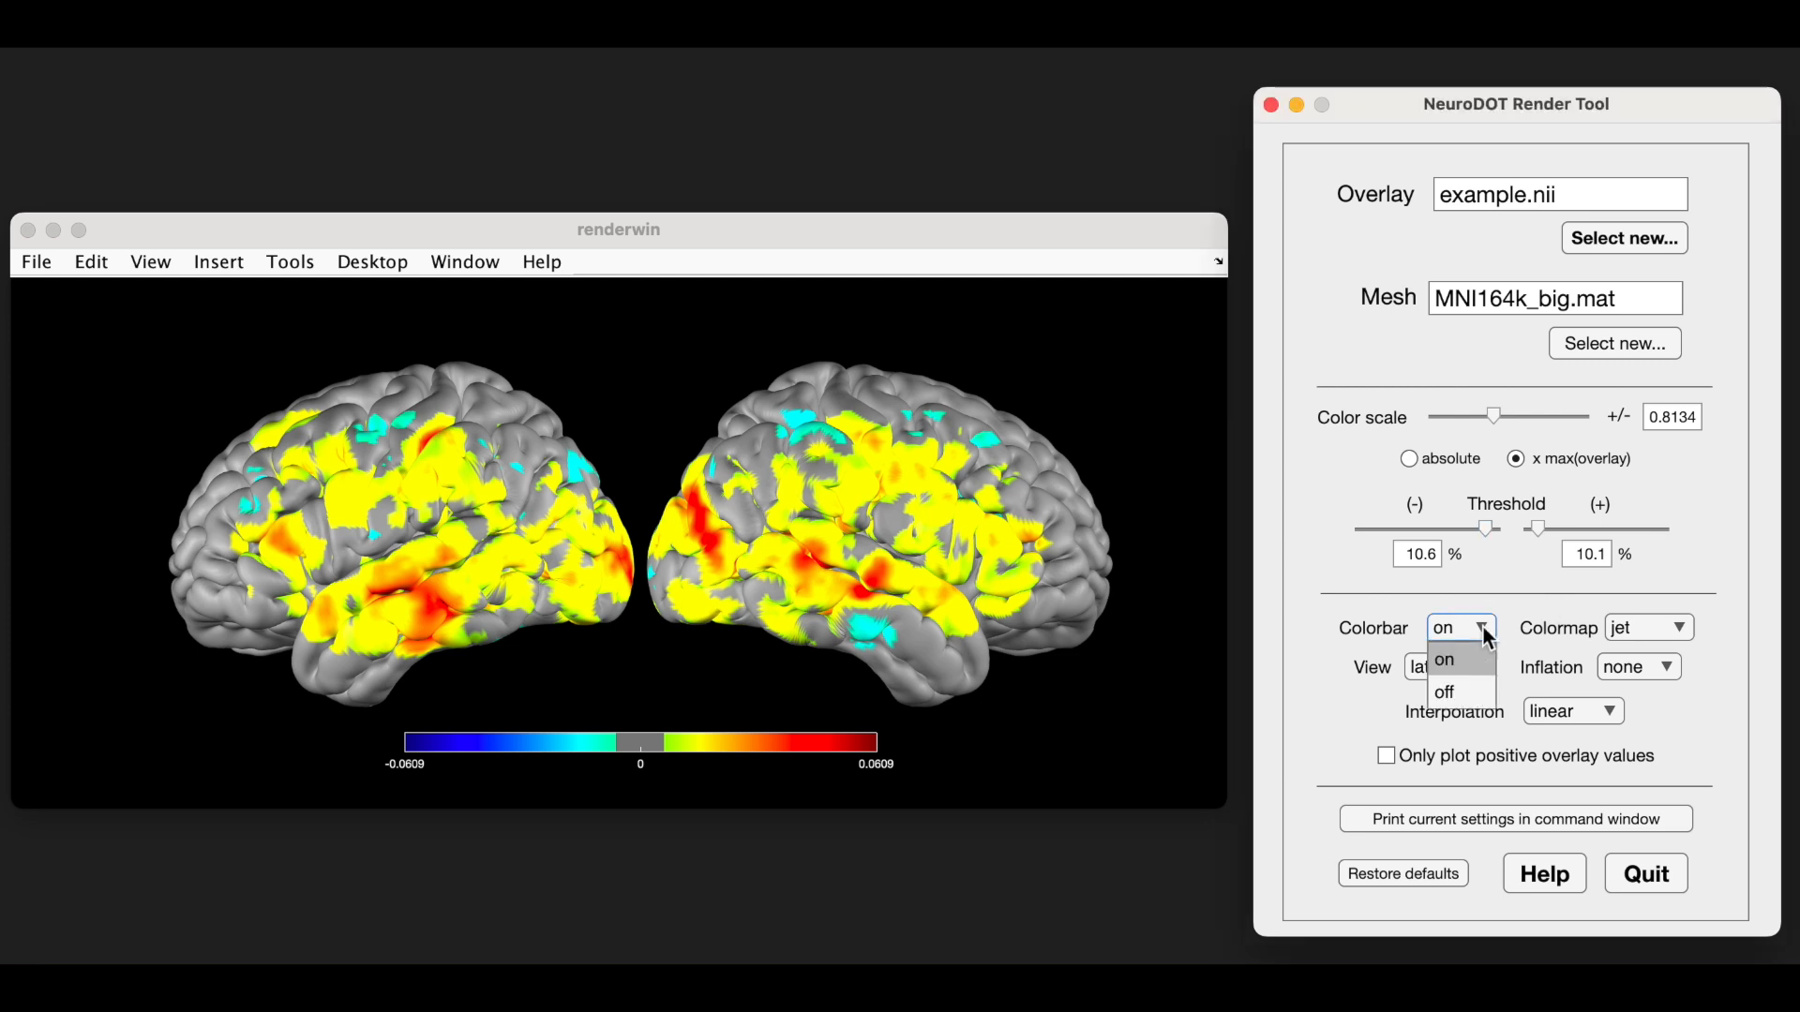
click(1476, 693)
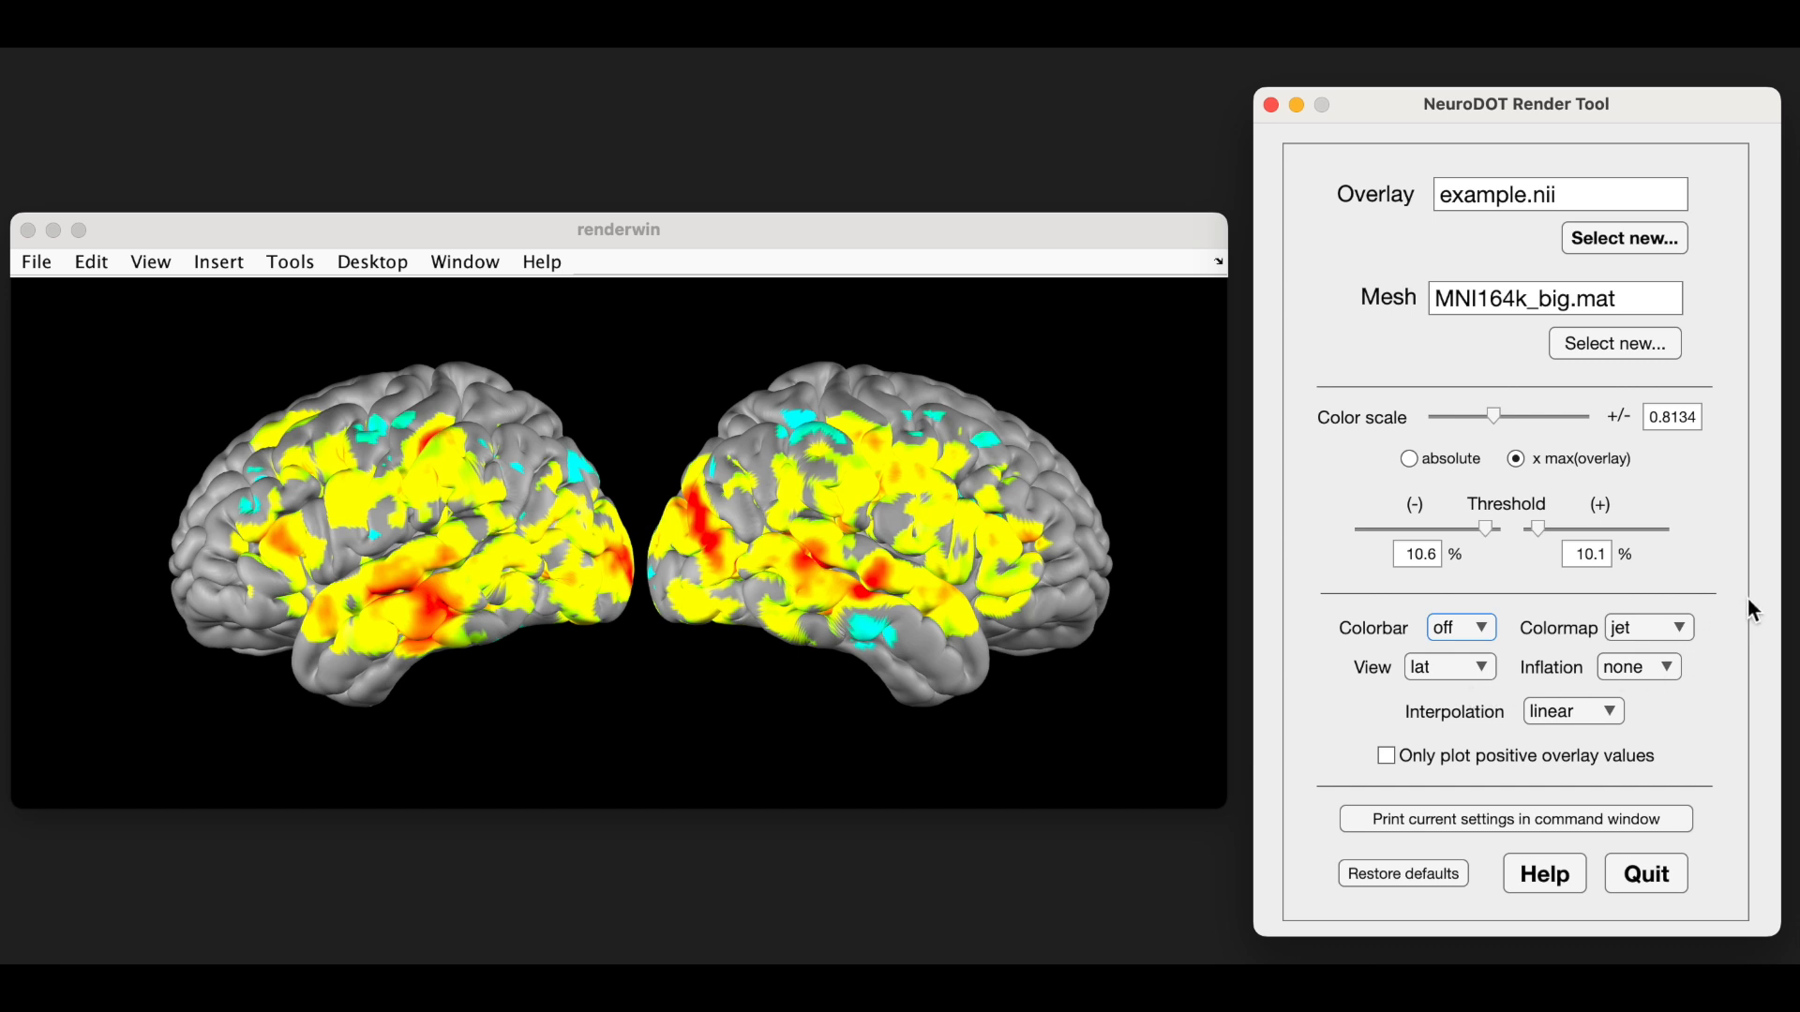
click(1681, 628)
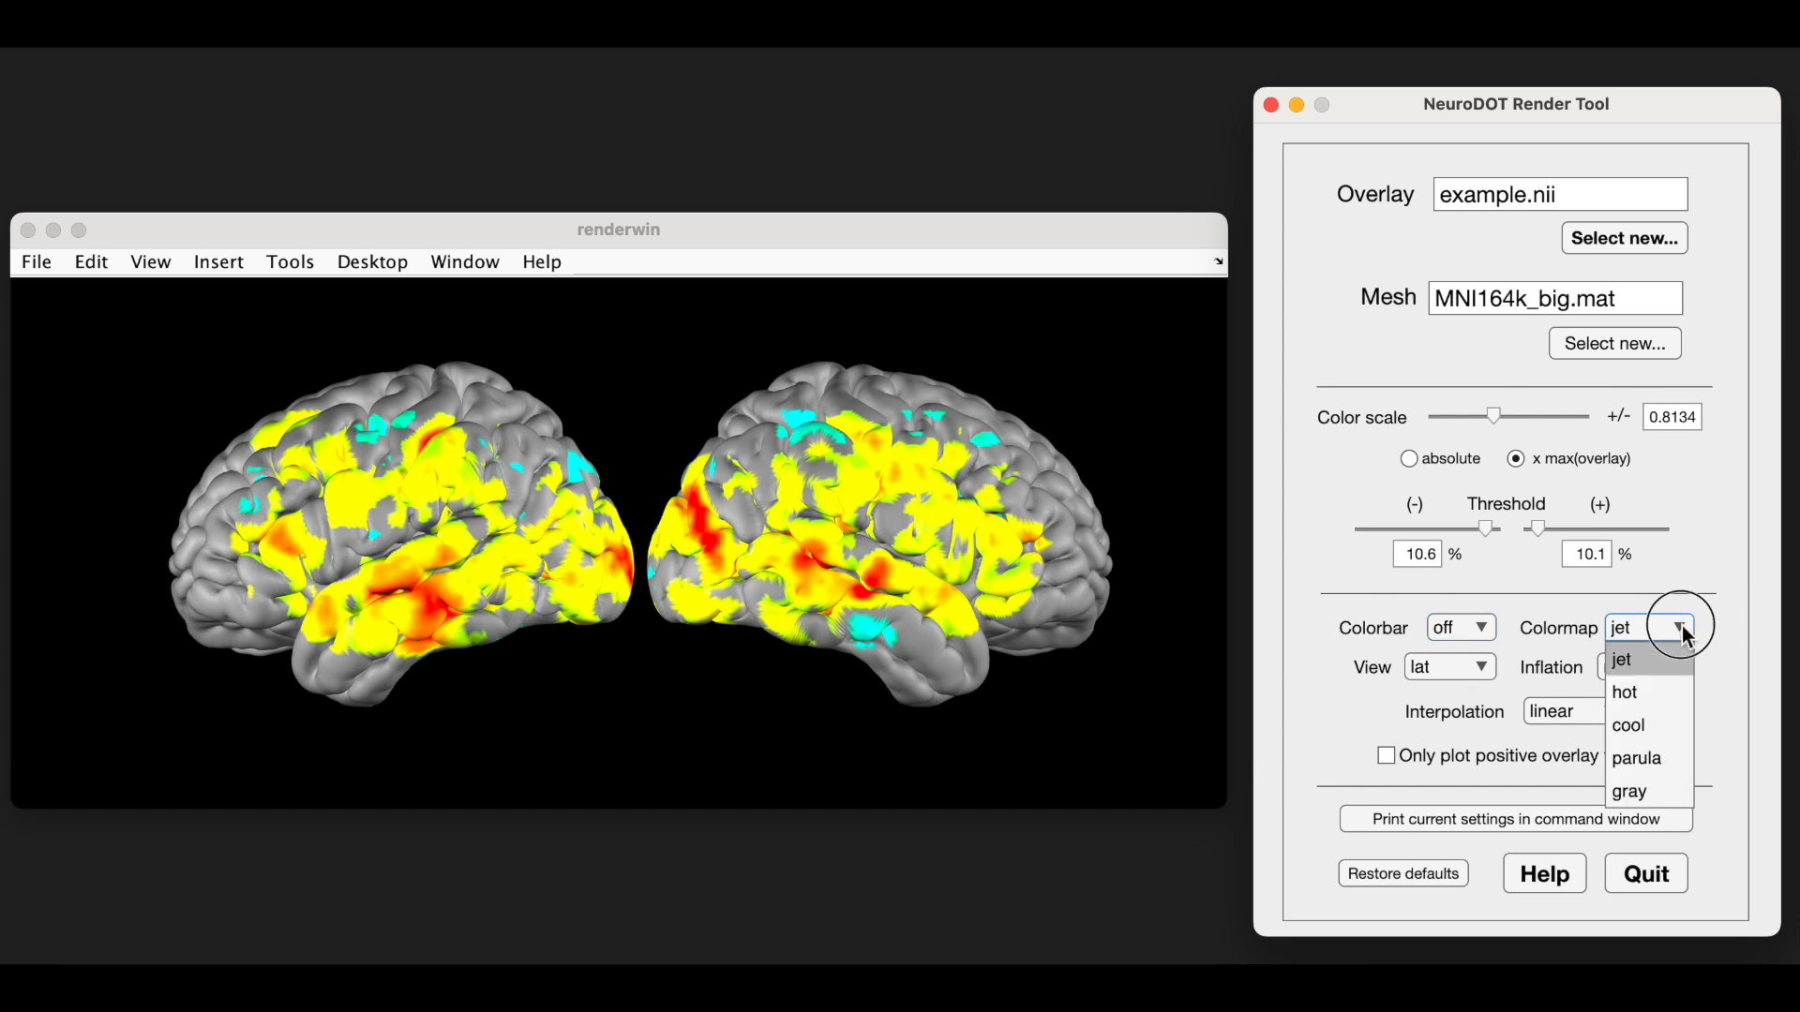
click(1629, 696)
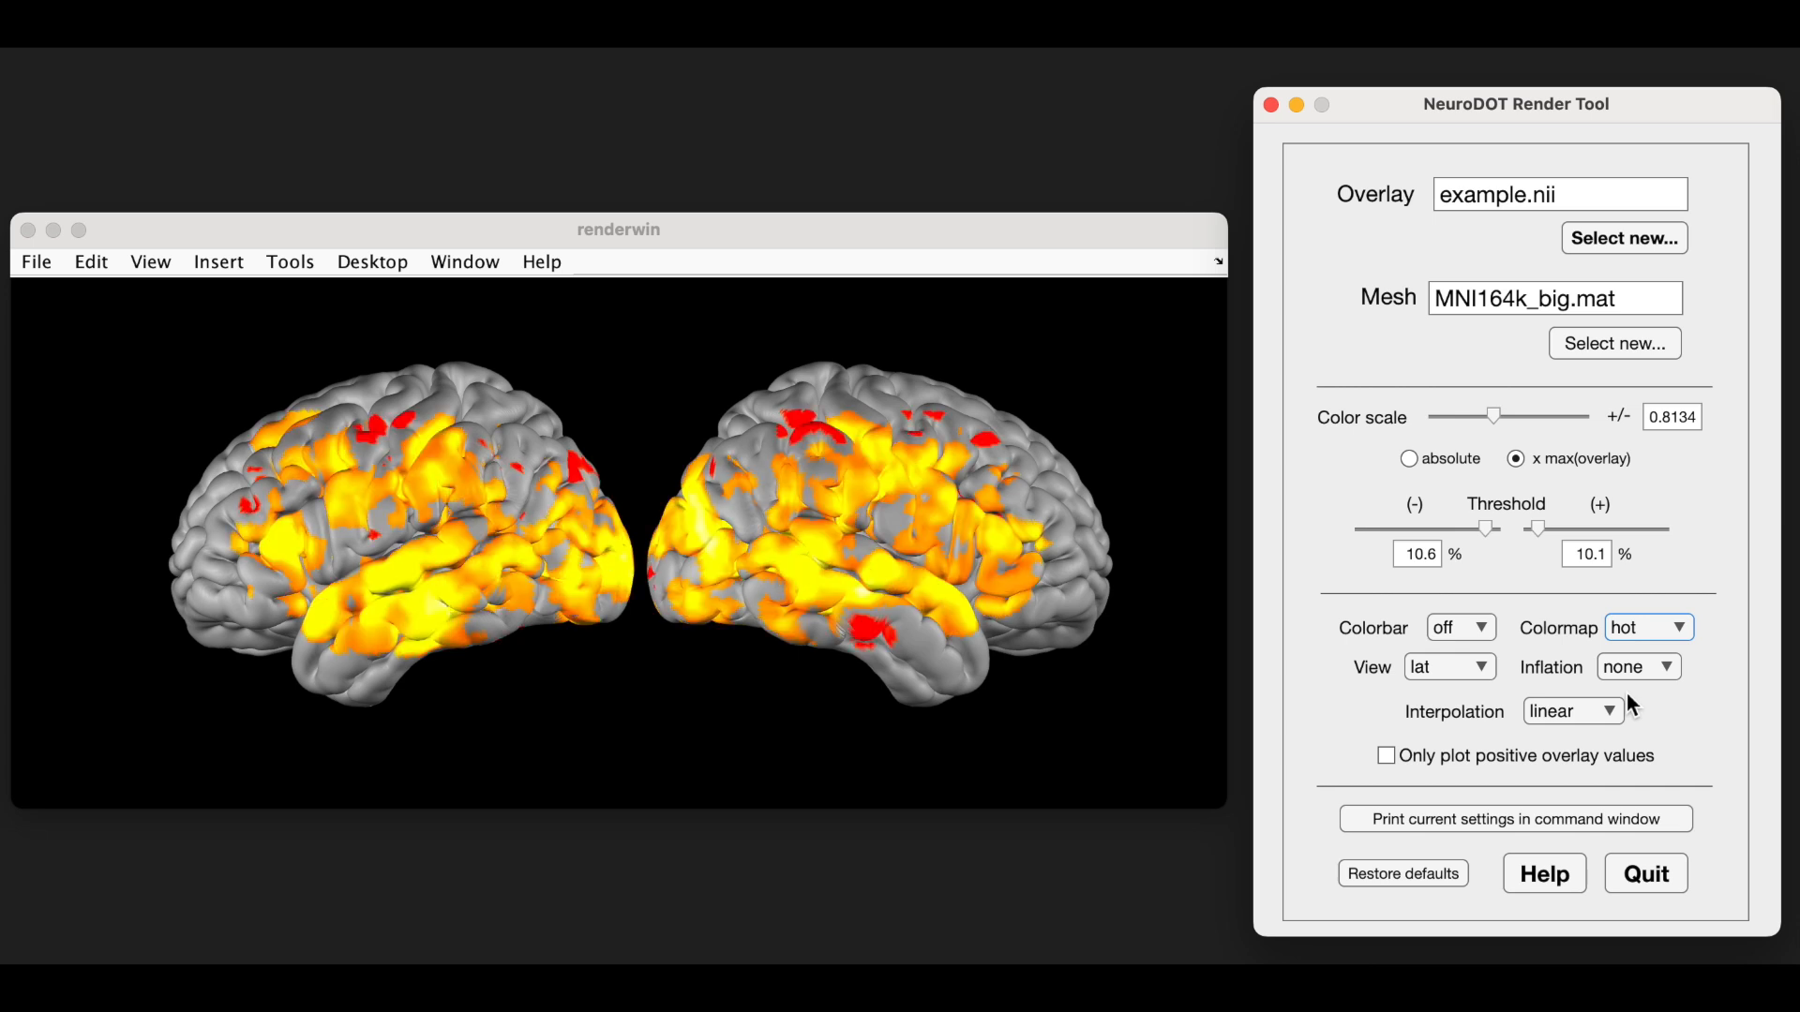
- Change the brain view to post and set the inflation to max
click(1481, 666)
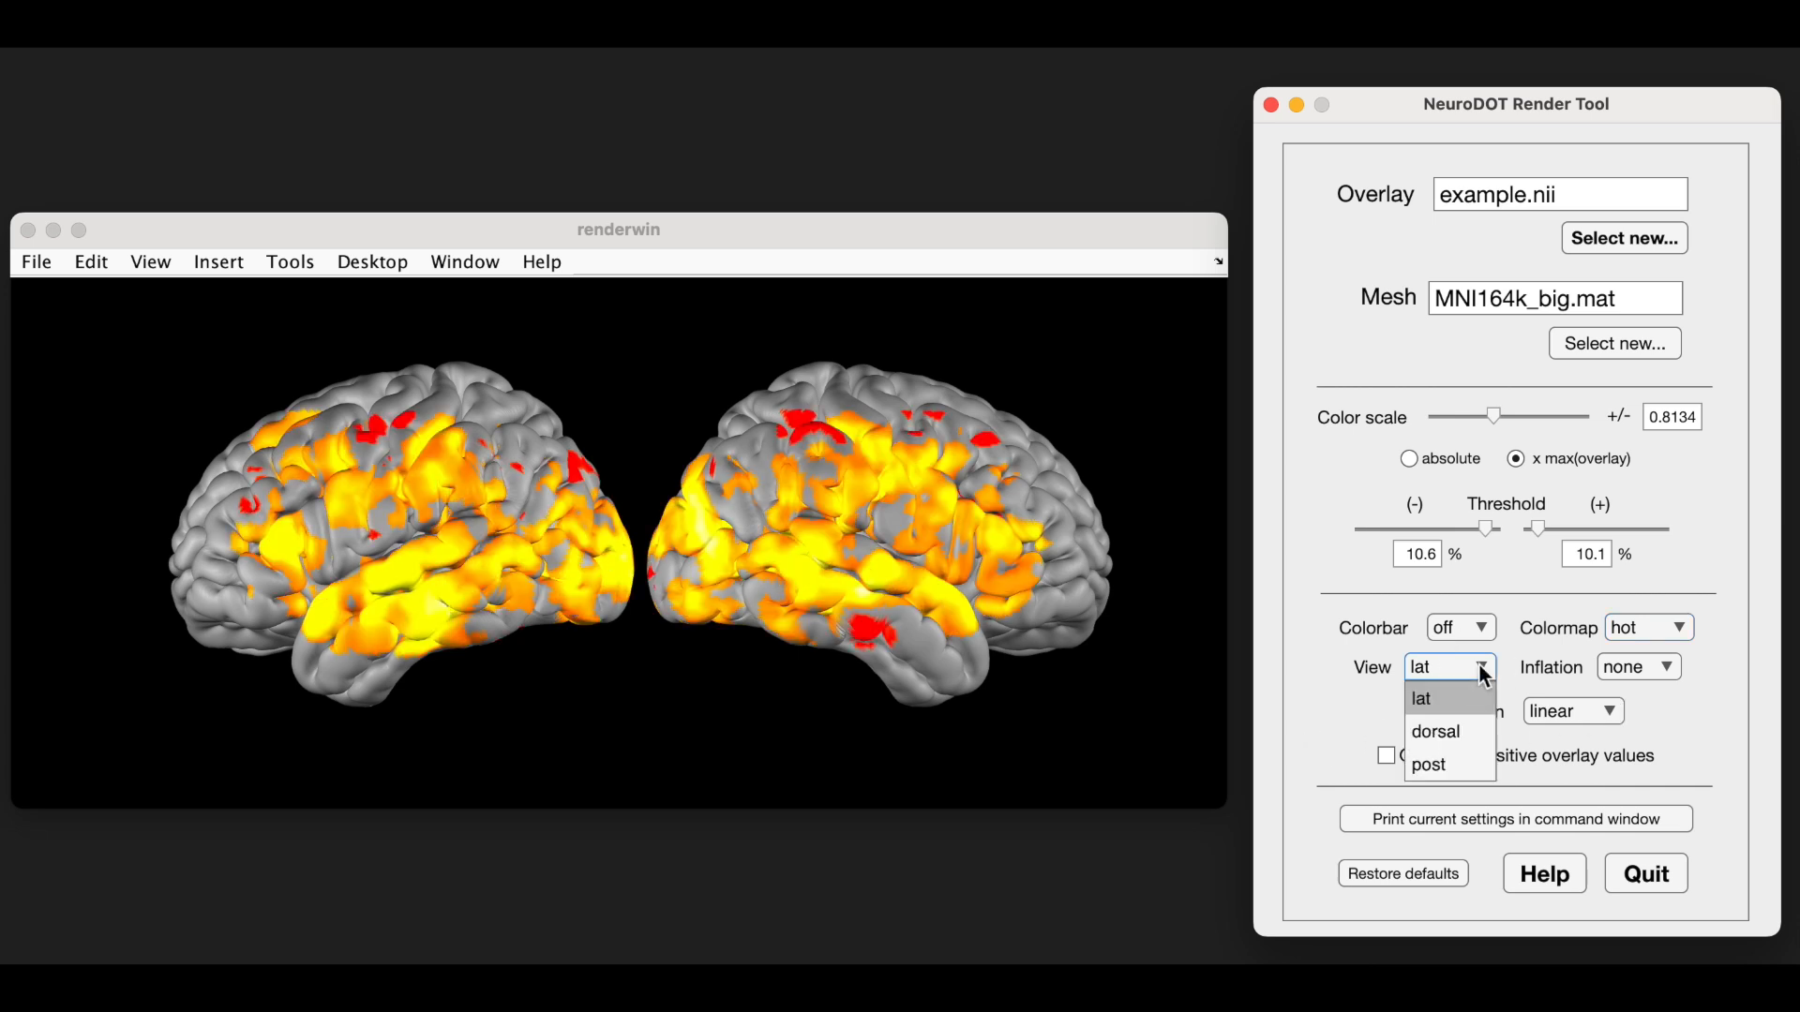
click(1453, 774)
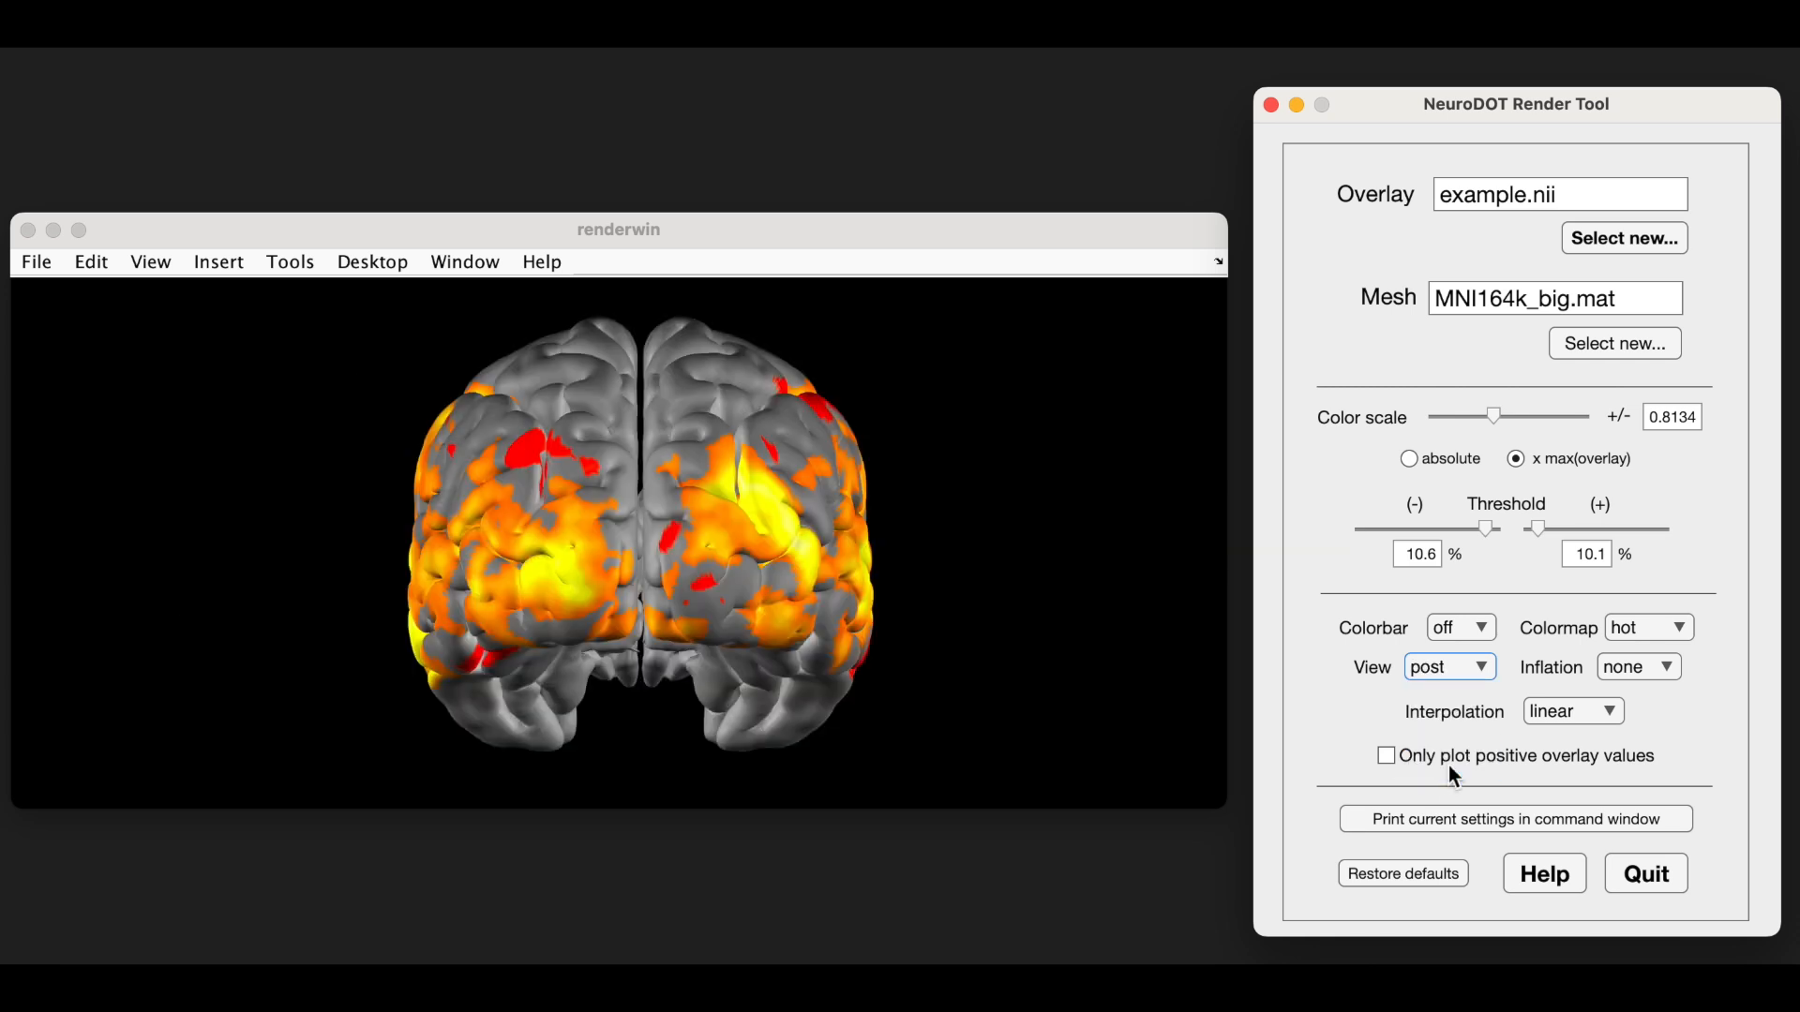
click(1668, 675)
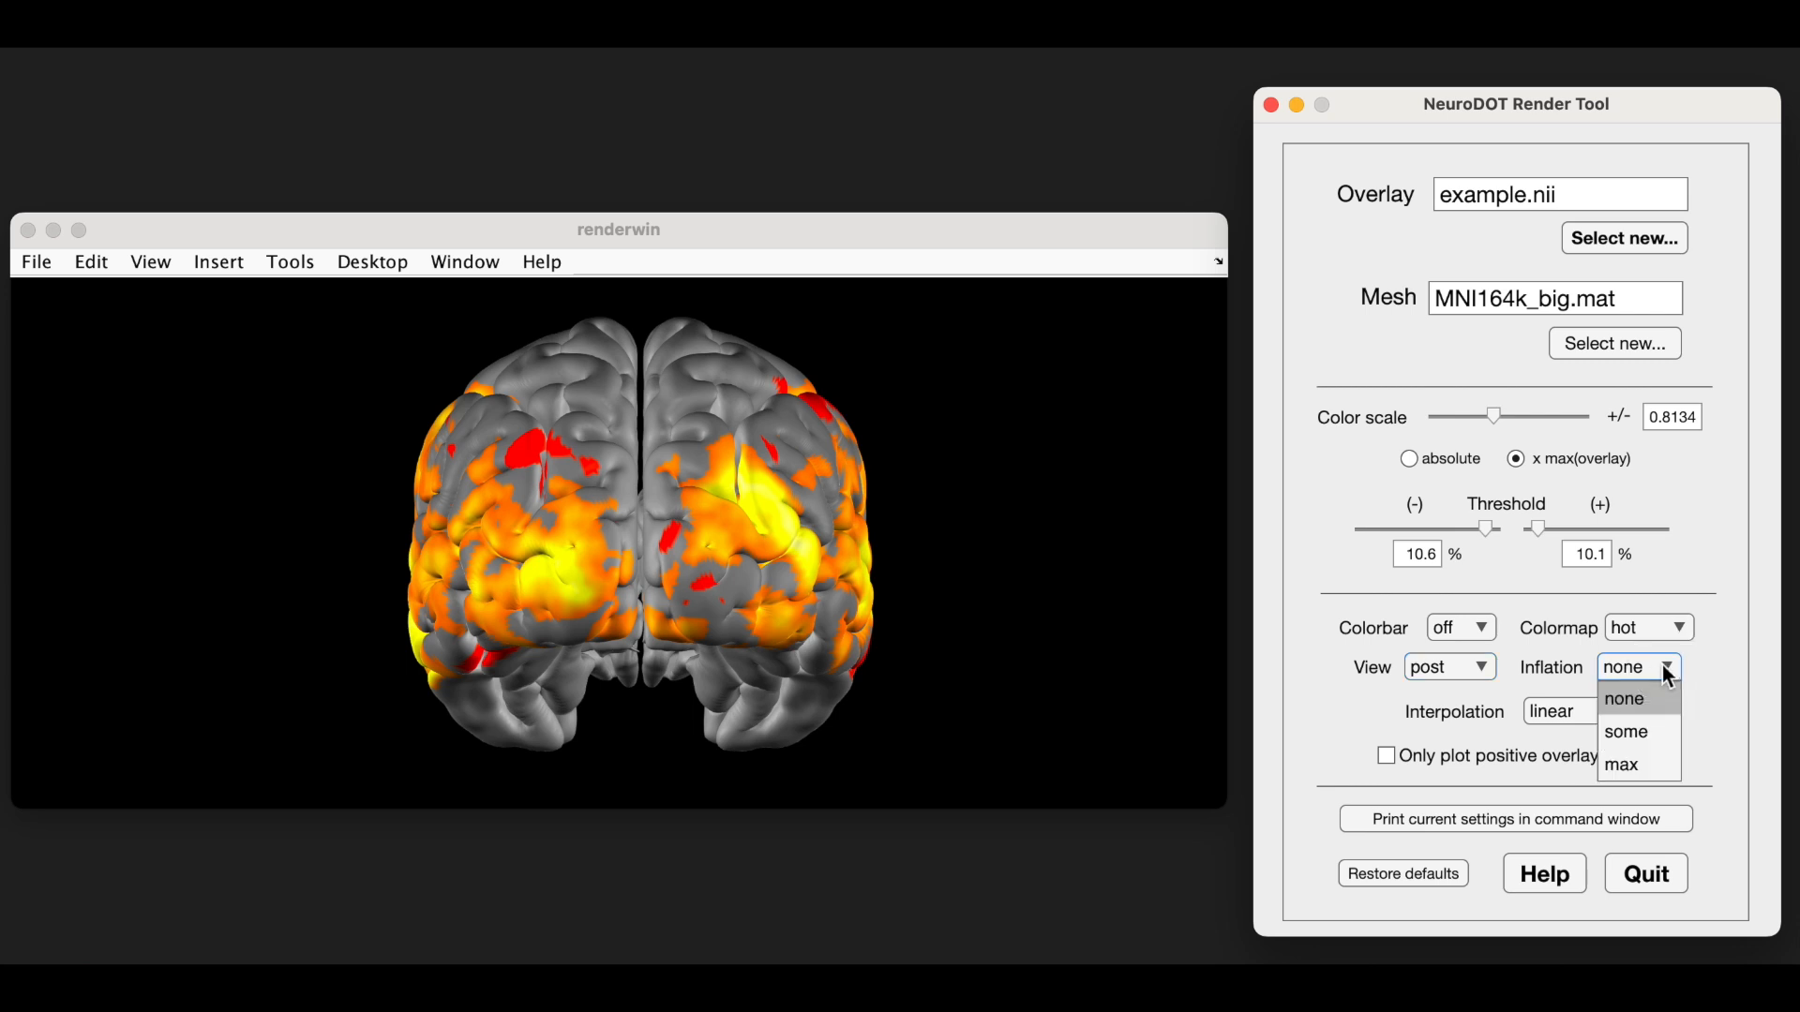
click(1640, 774)
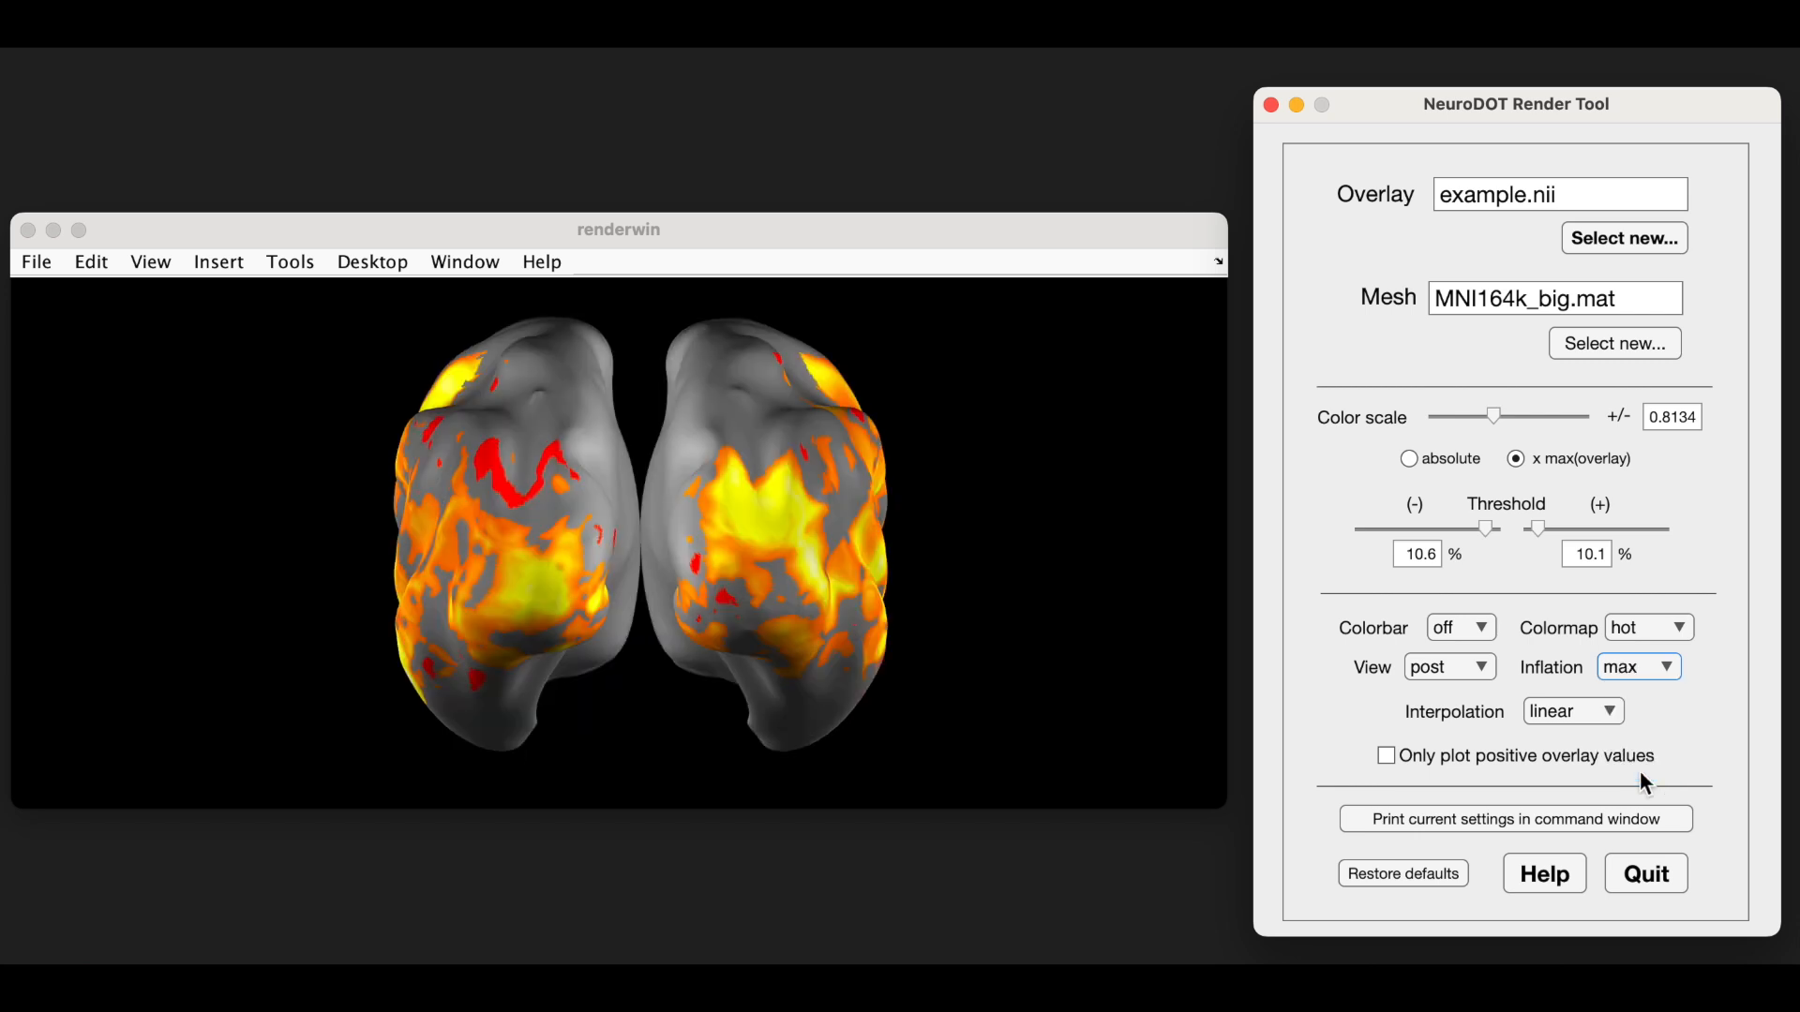
- Try nearest interpolation before returning to linear, and try the option to plot only positive overlay values
click(1610, 715)
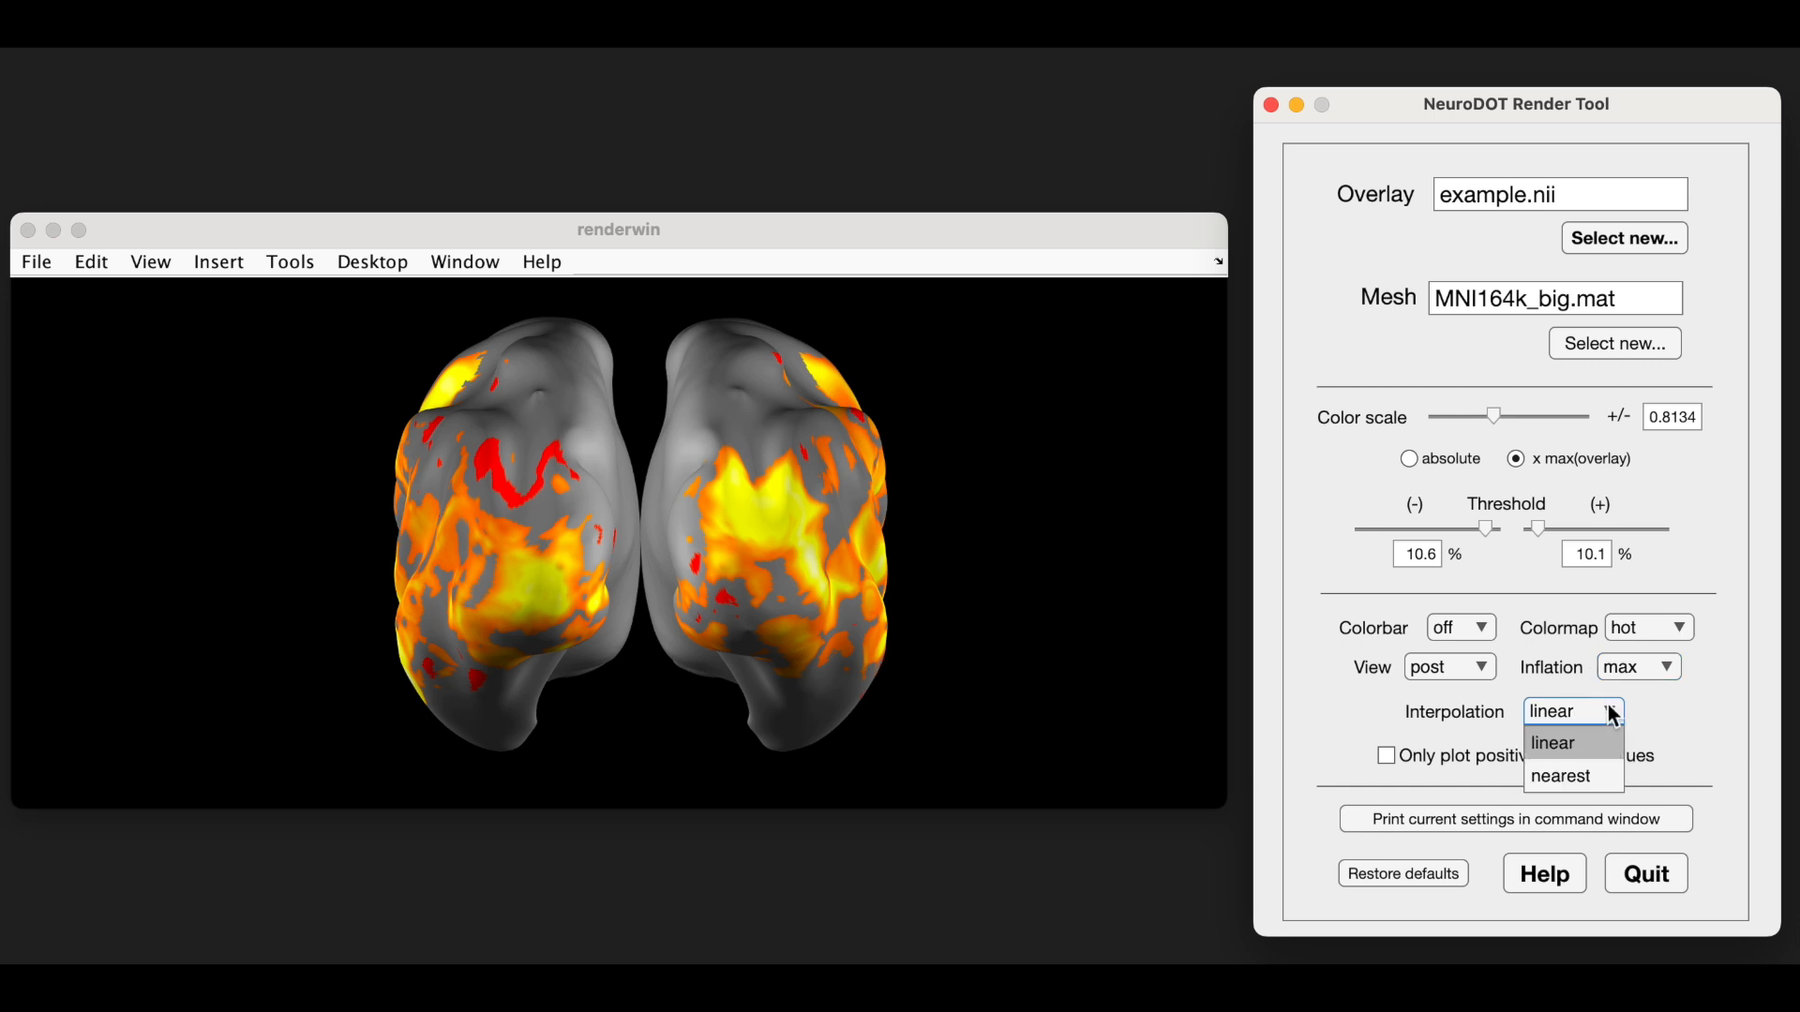
click(1576, 780)
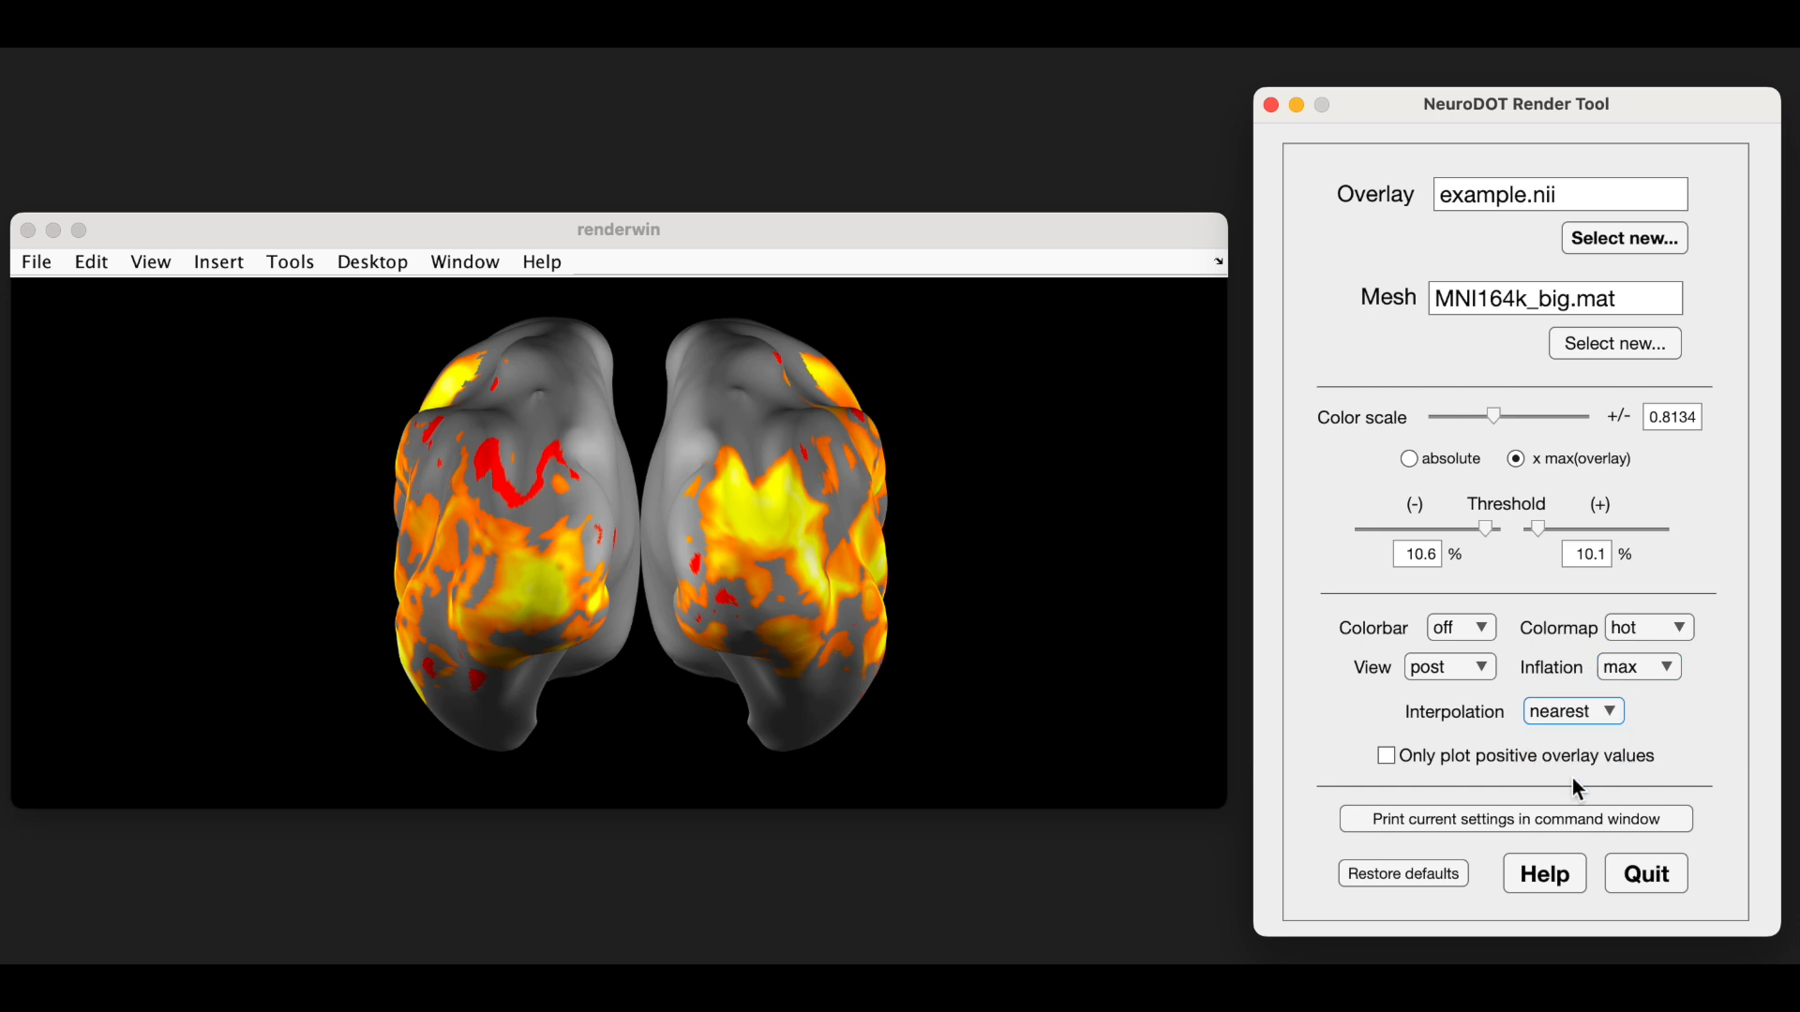
click(1611, 715)
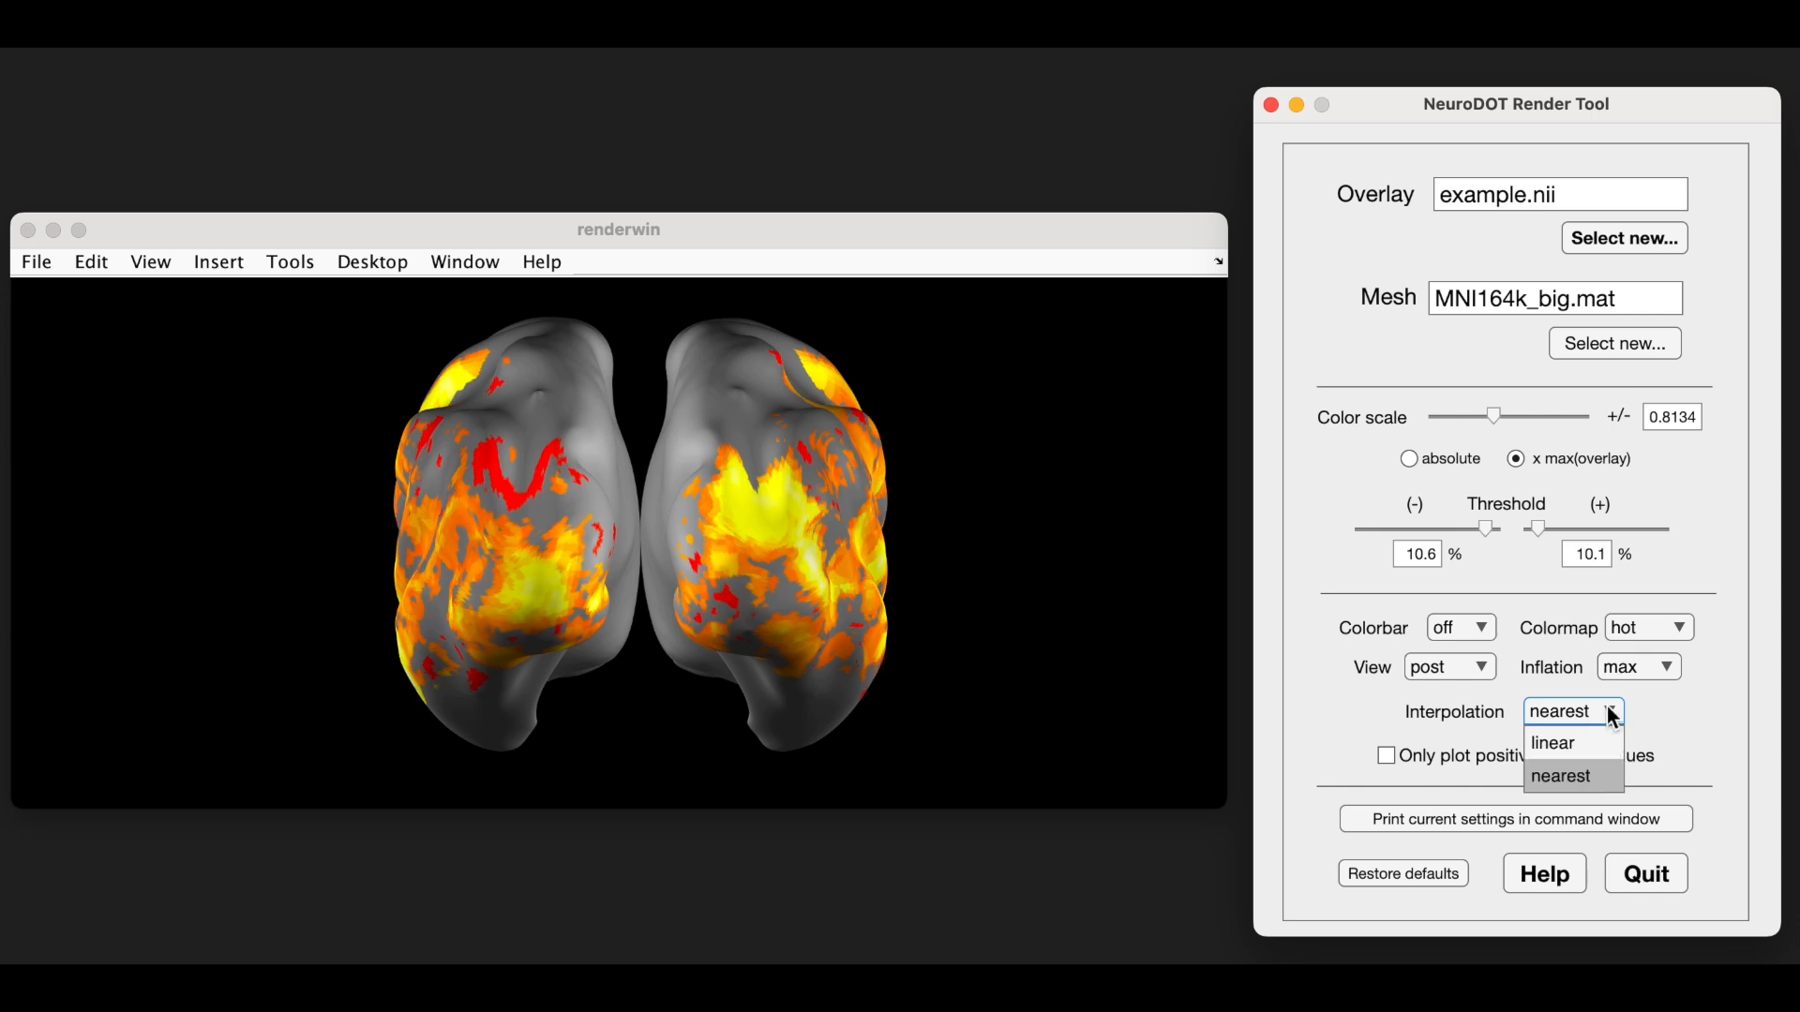
click(1555, 740)
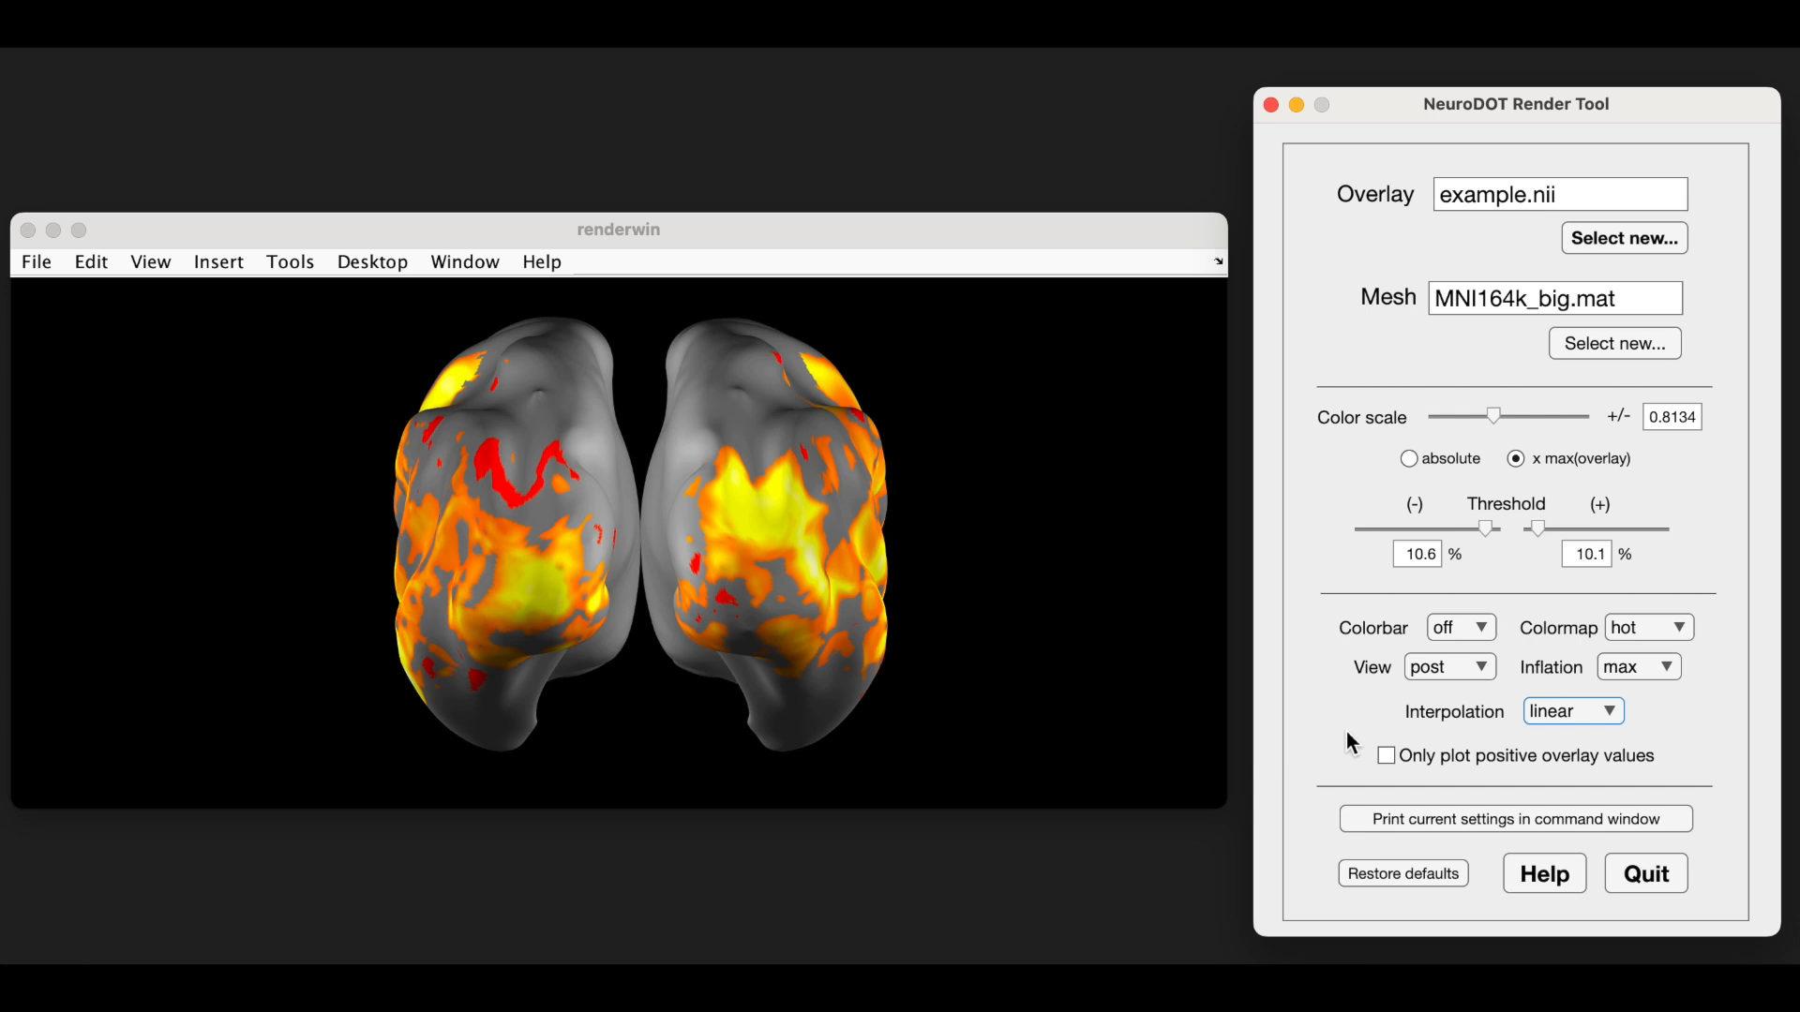
click(1386, 755)
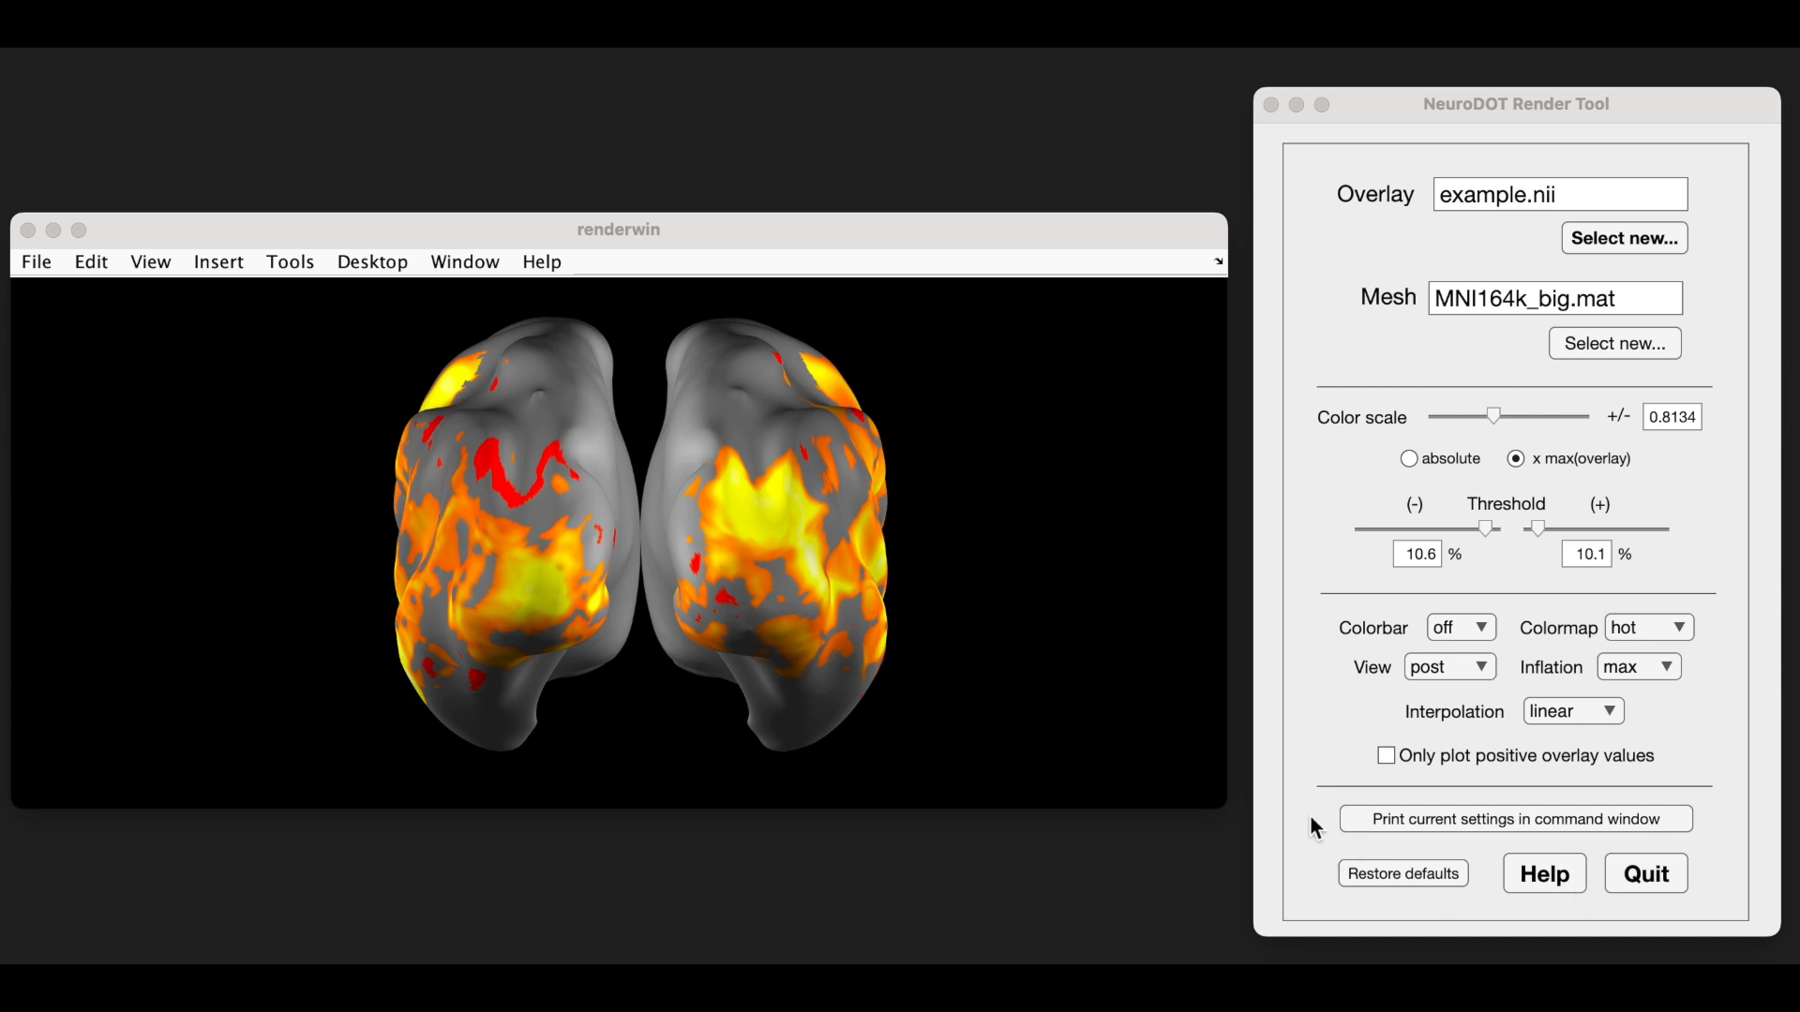
- Print the current settings in the command window and restore the default render settings
click(1510, 818)
click(1510, 817)
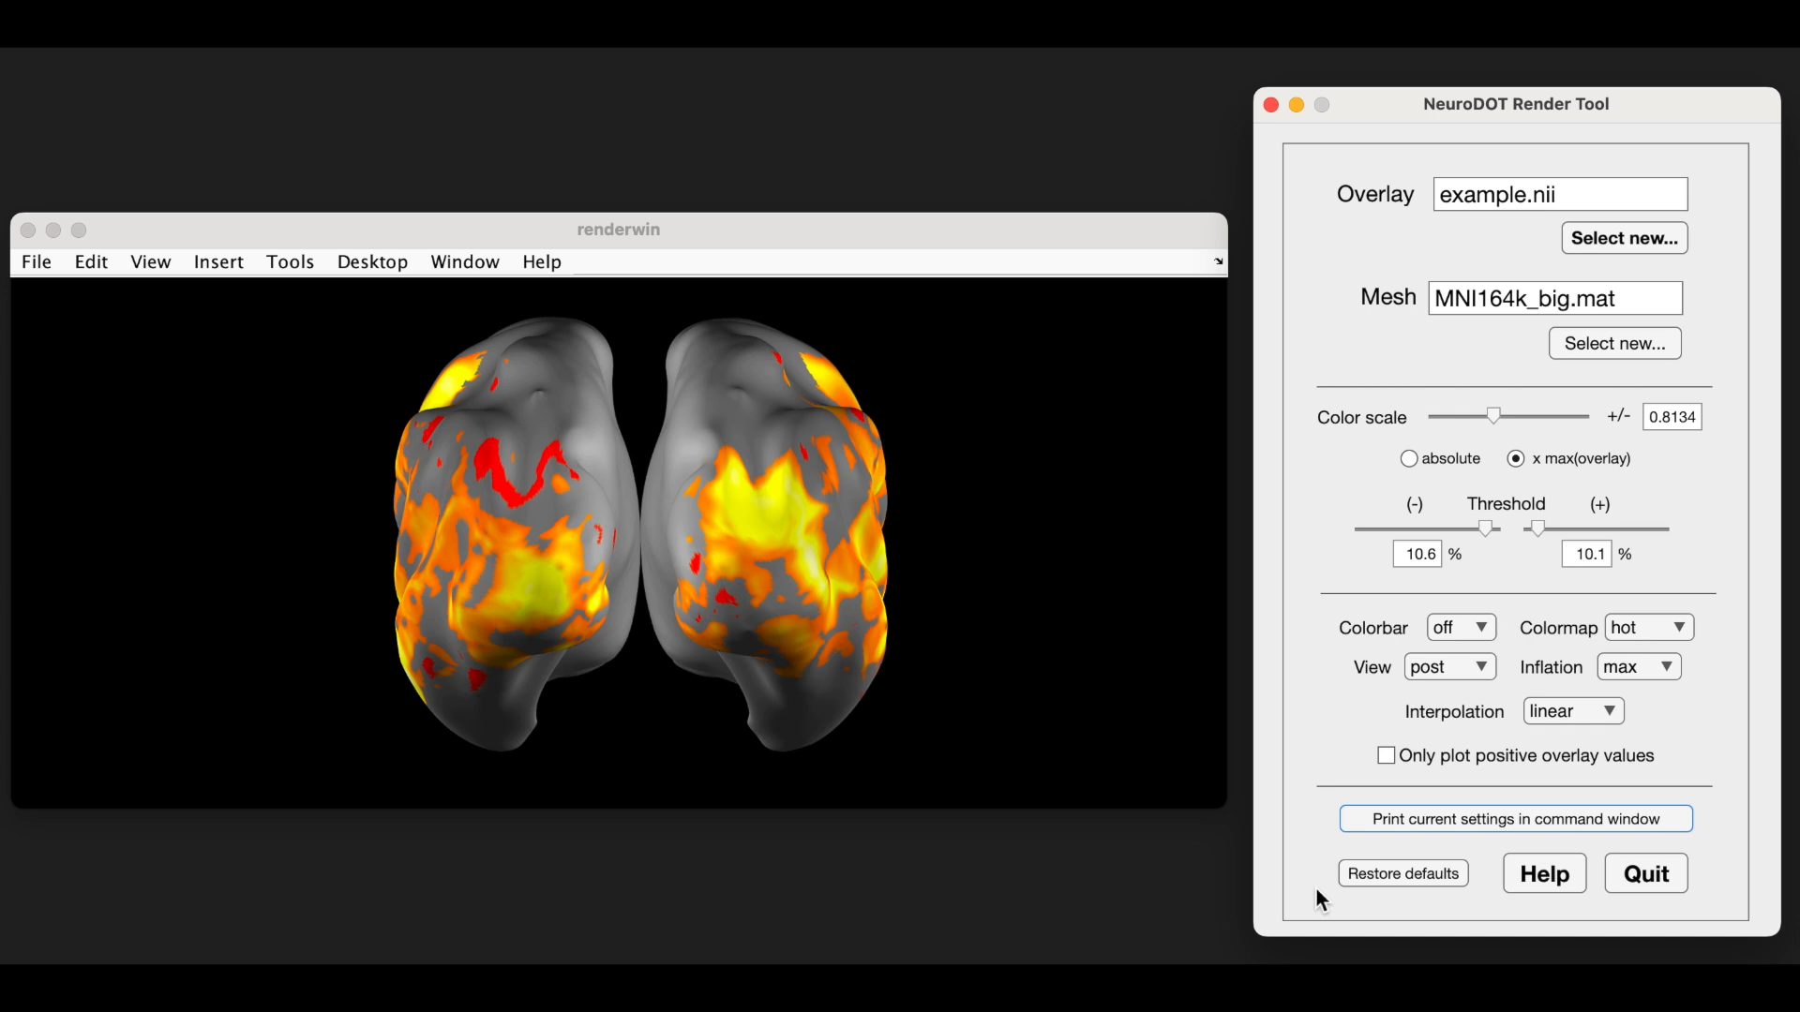
click(1402, 864)
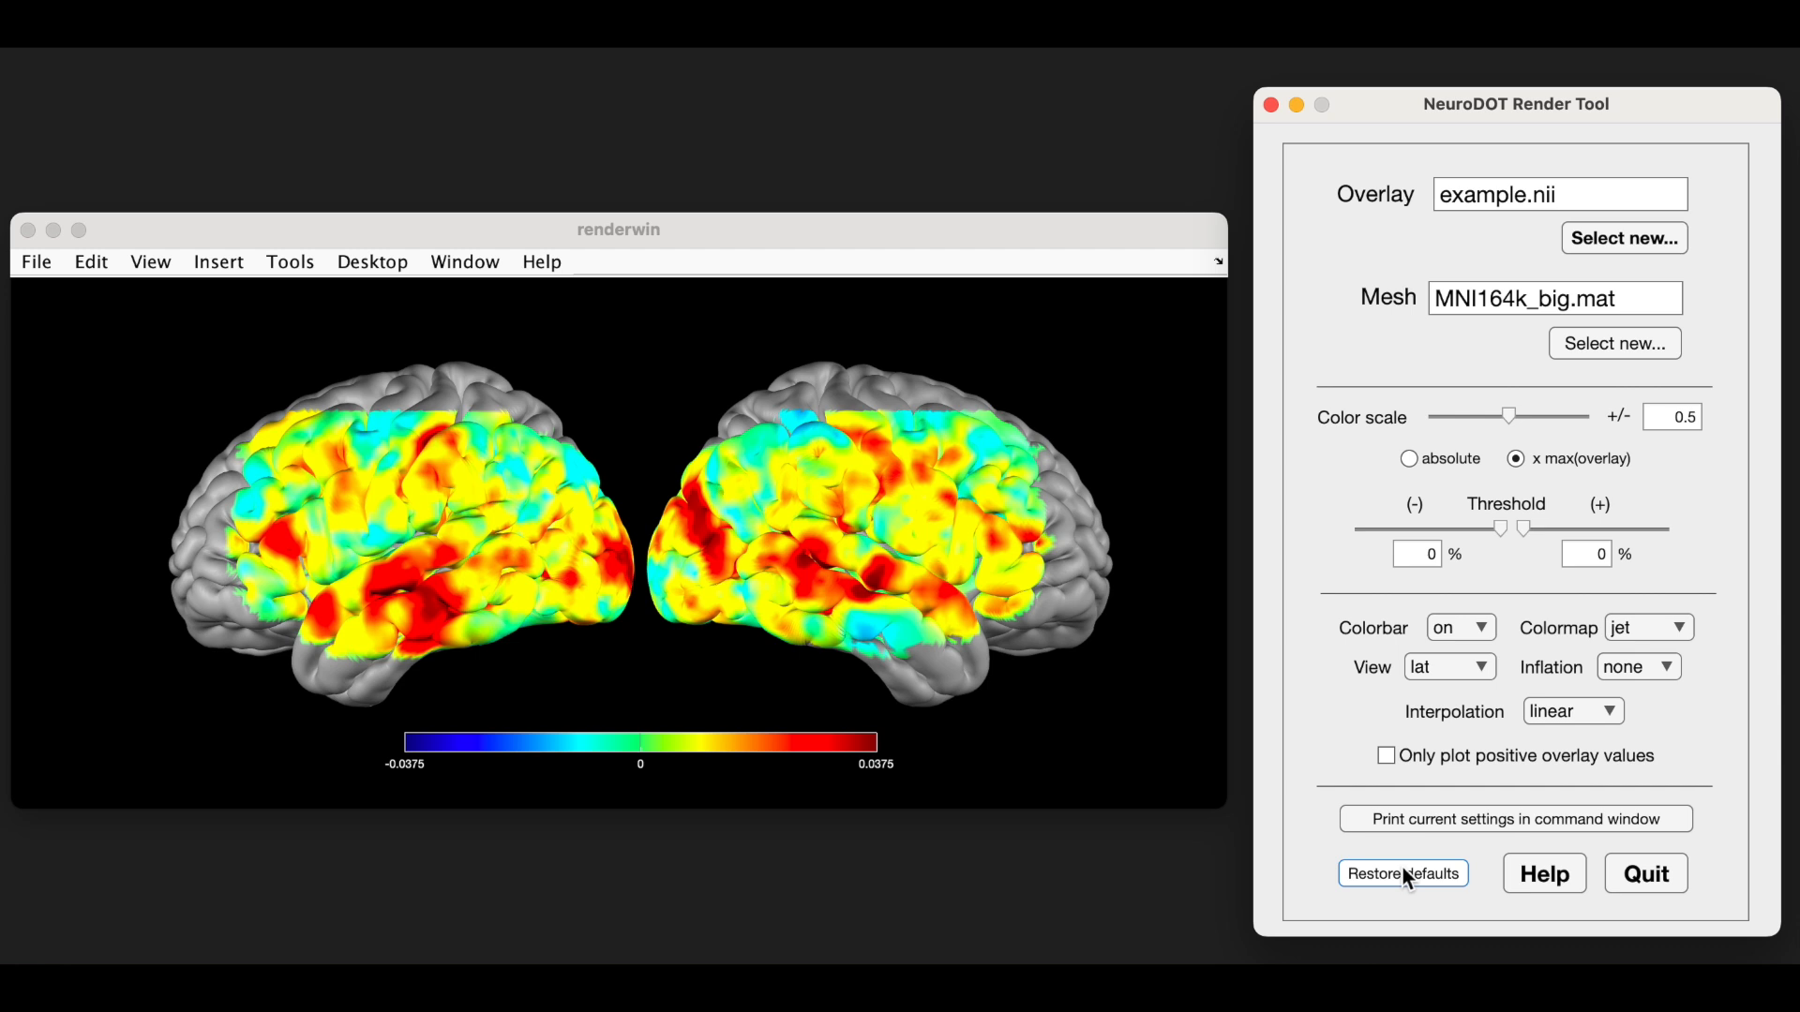
- Read the render tool's help text on the overlay, mesh, color scale and threshold controls, and close the help window
click(1549, 875)
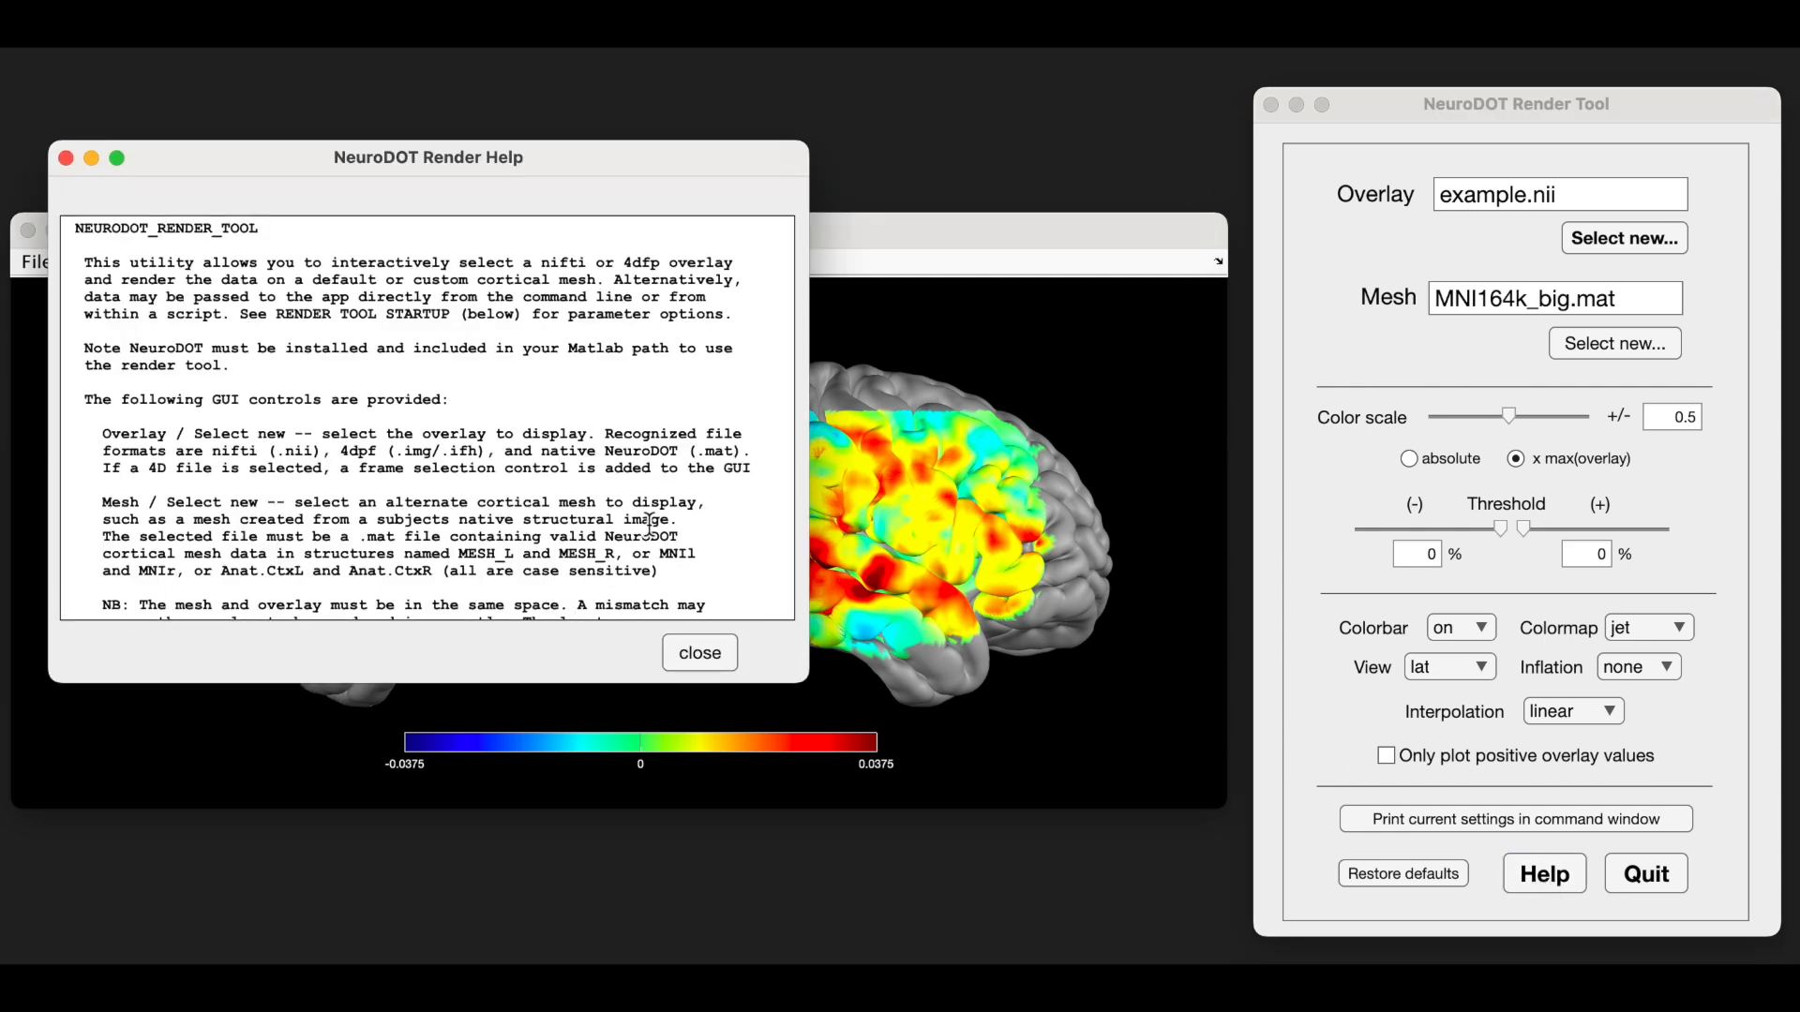
scroll(647, 525, down, 10)
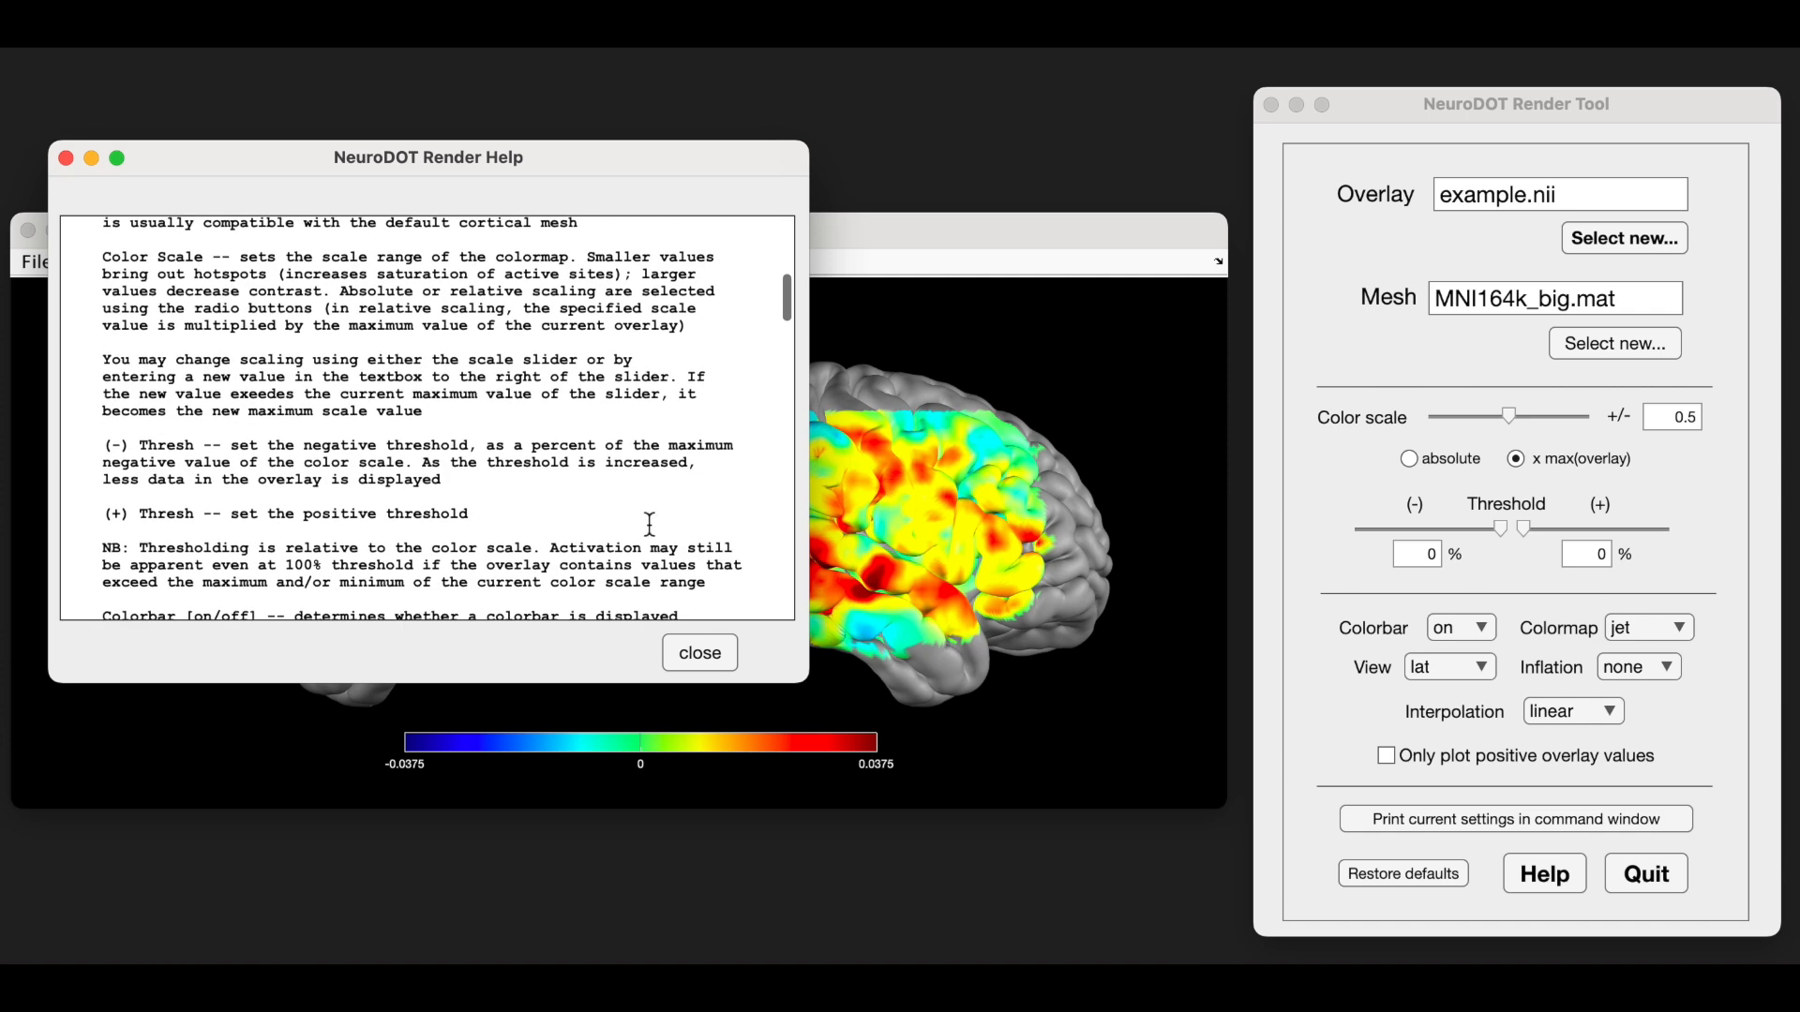
click(701, 654)
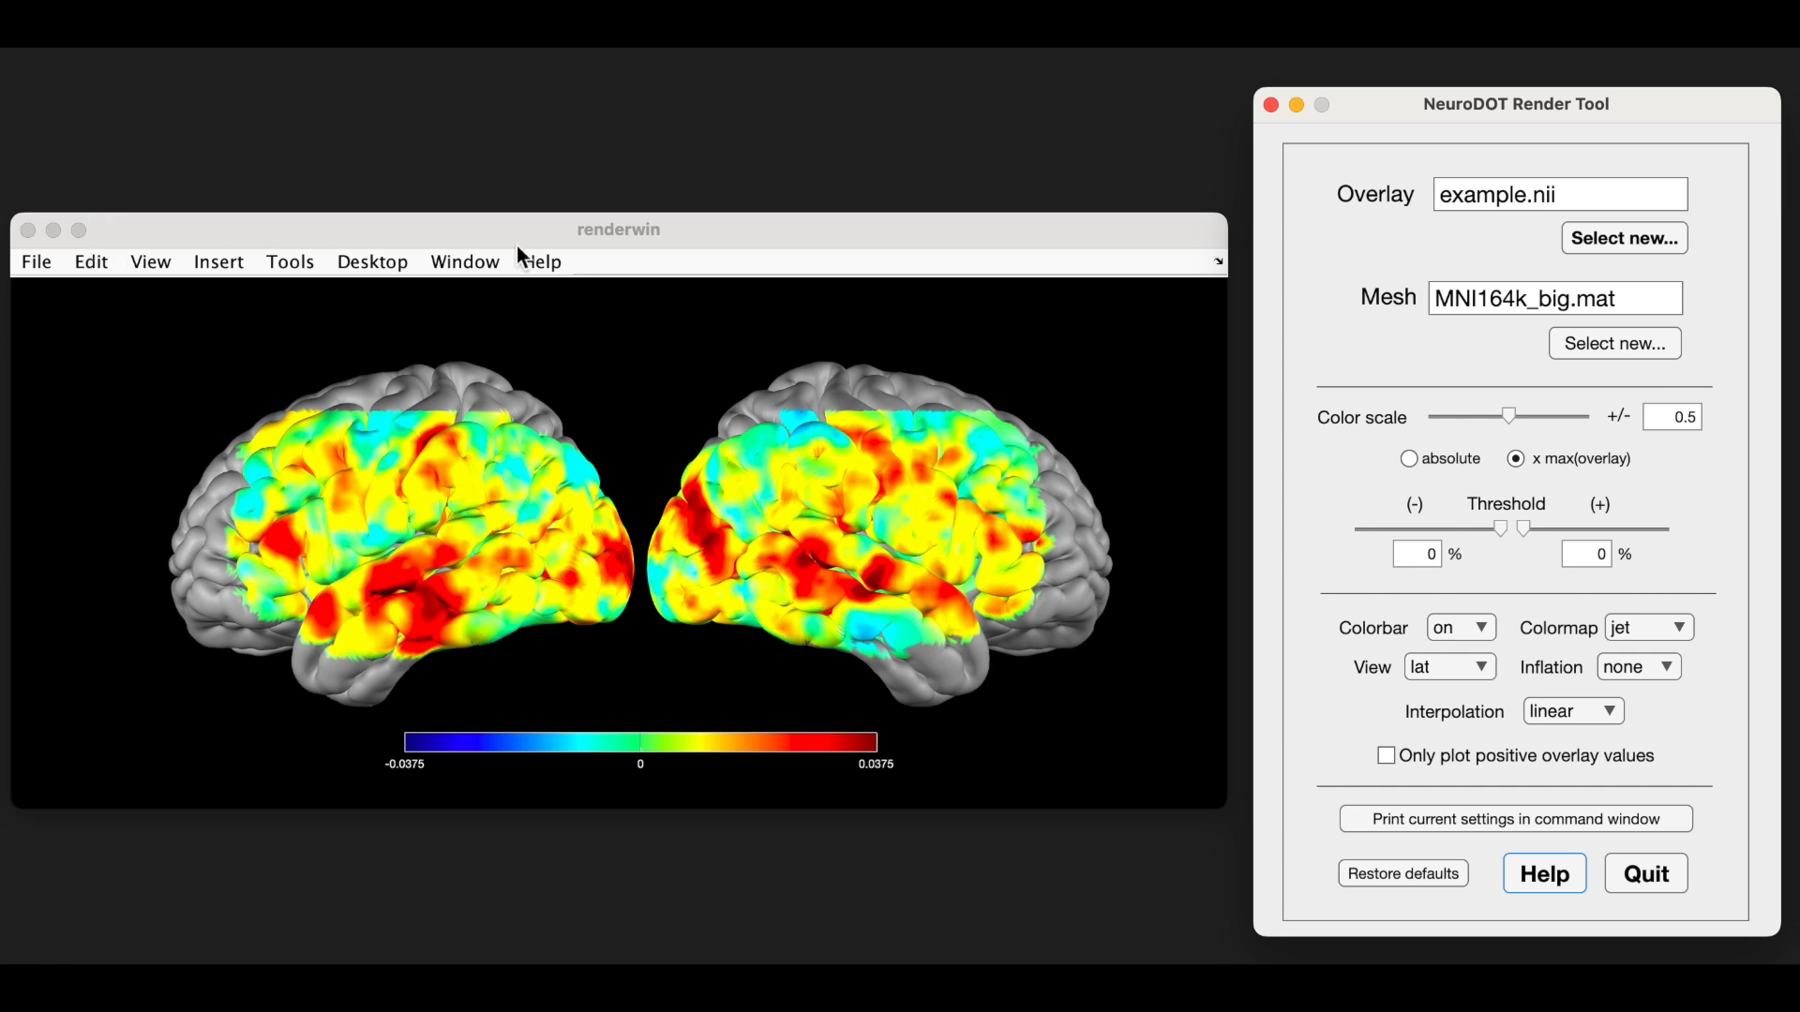
click(147, 263)
mouse_move(211, 267)
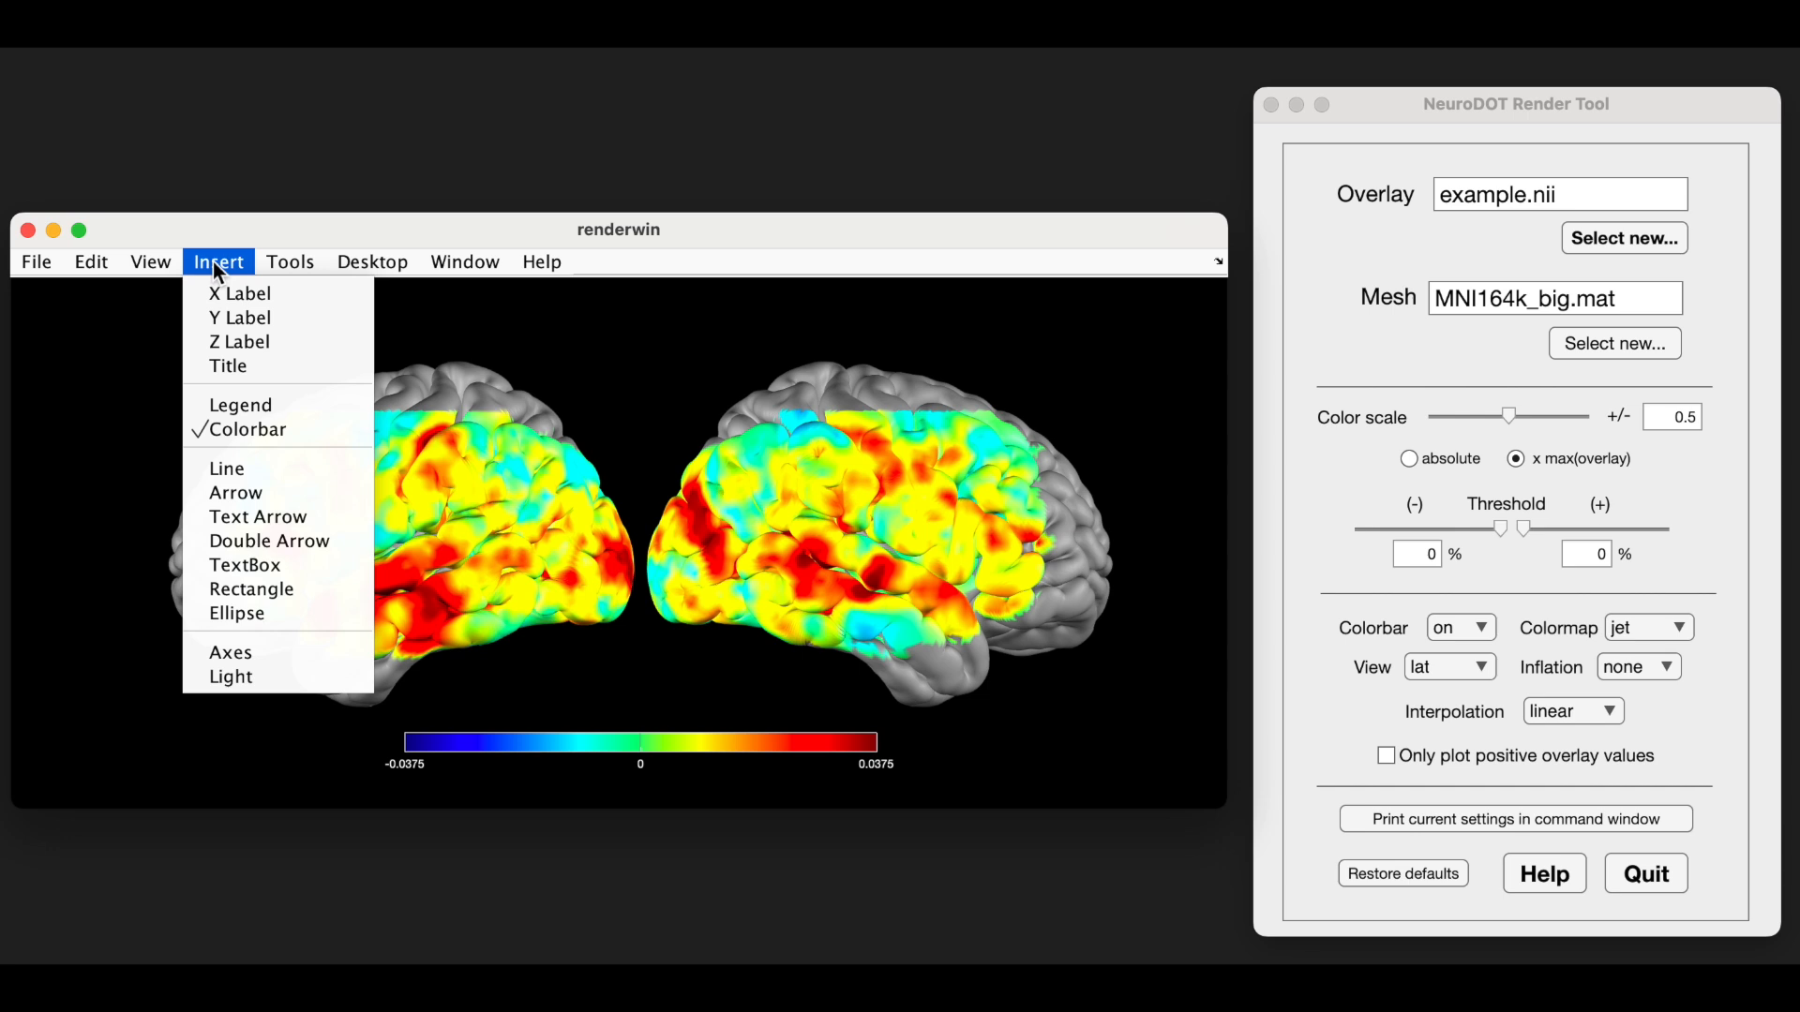
mouse_move(303, 261)
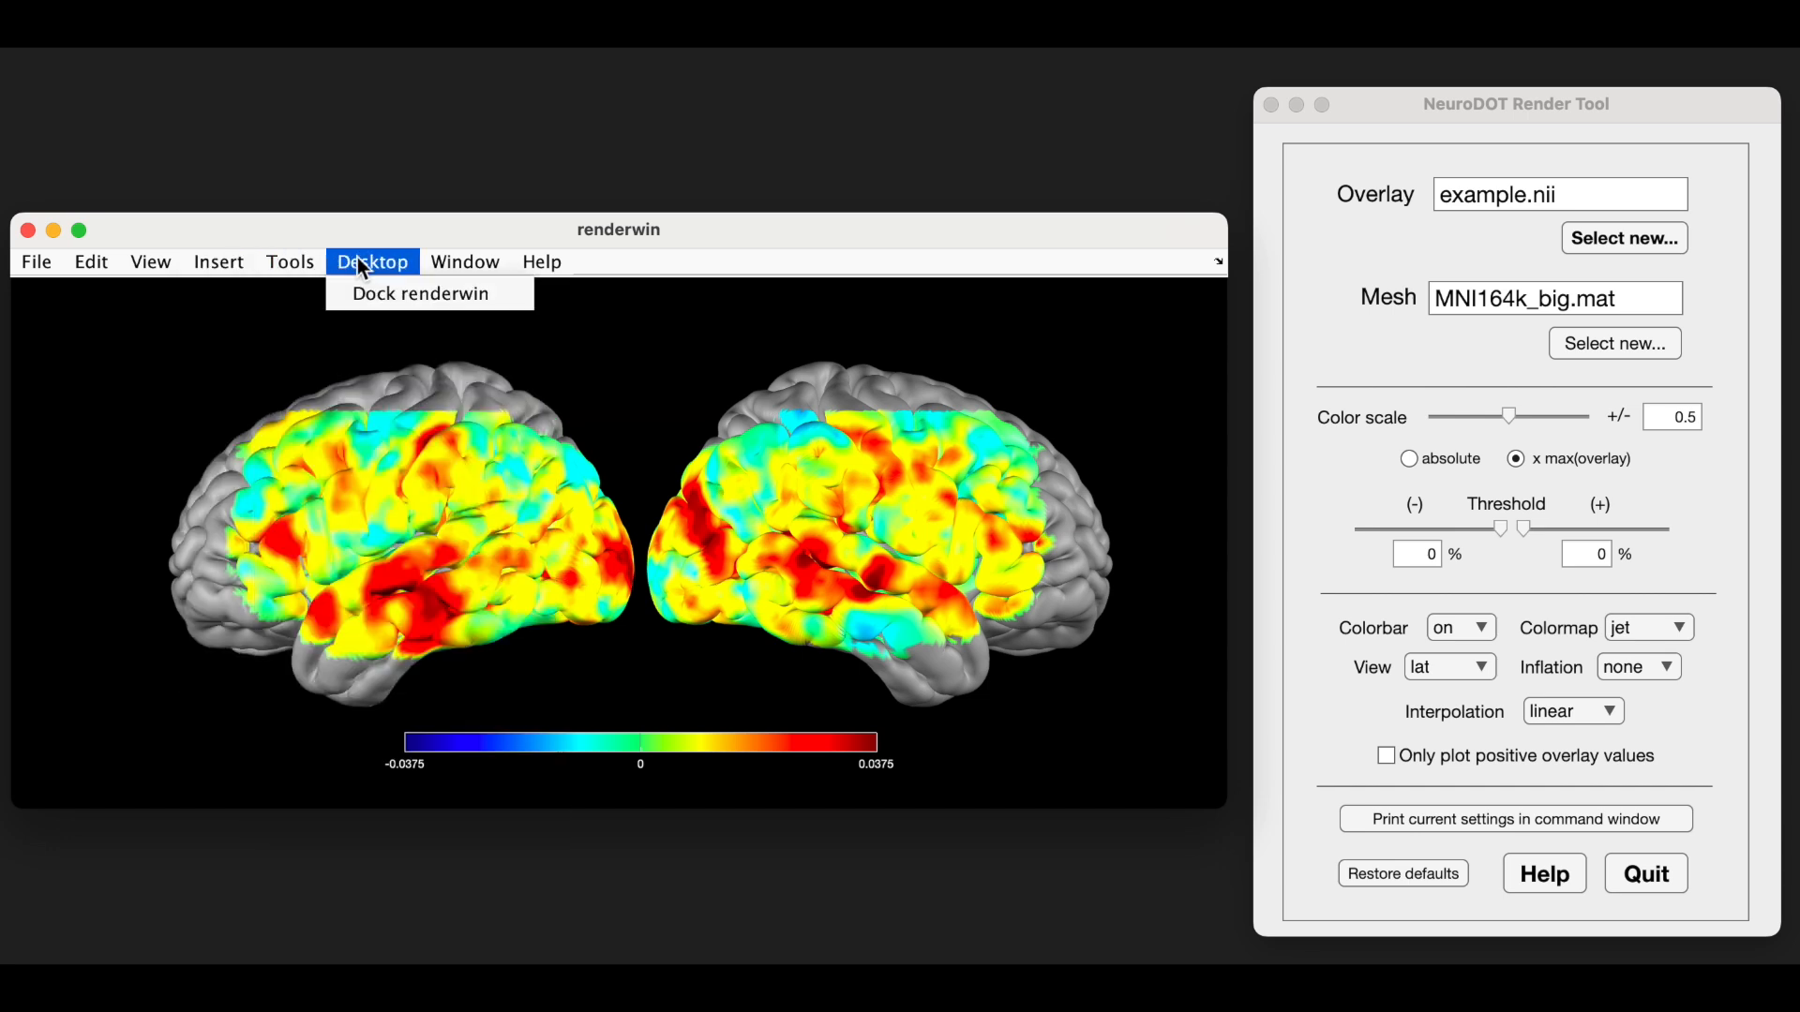
click(368, 239)
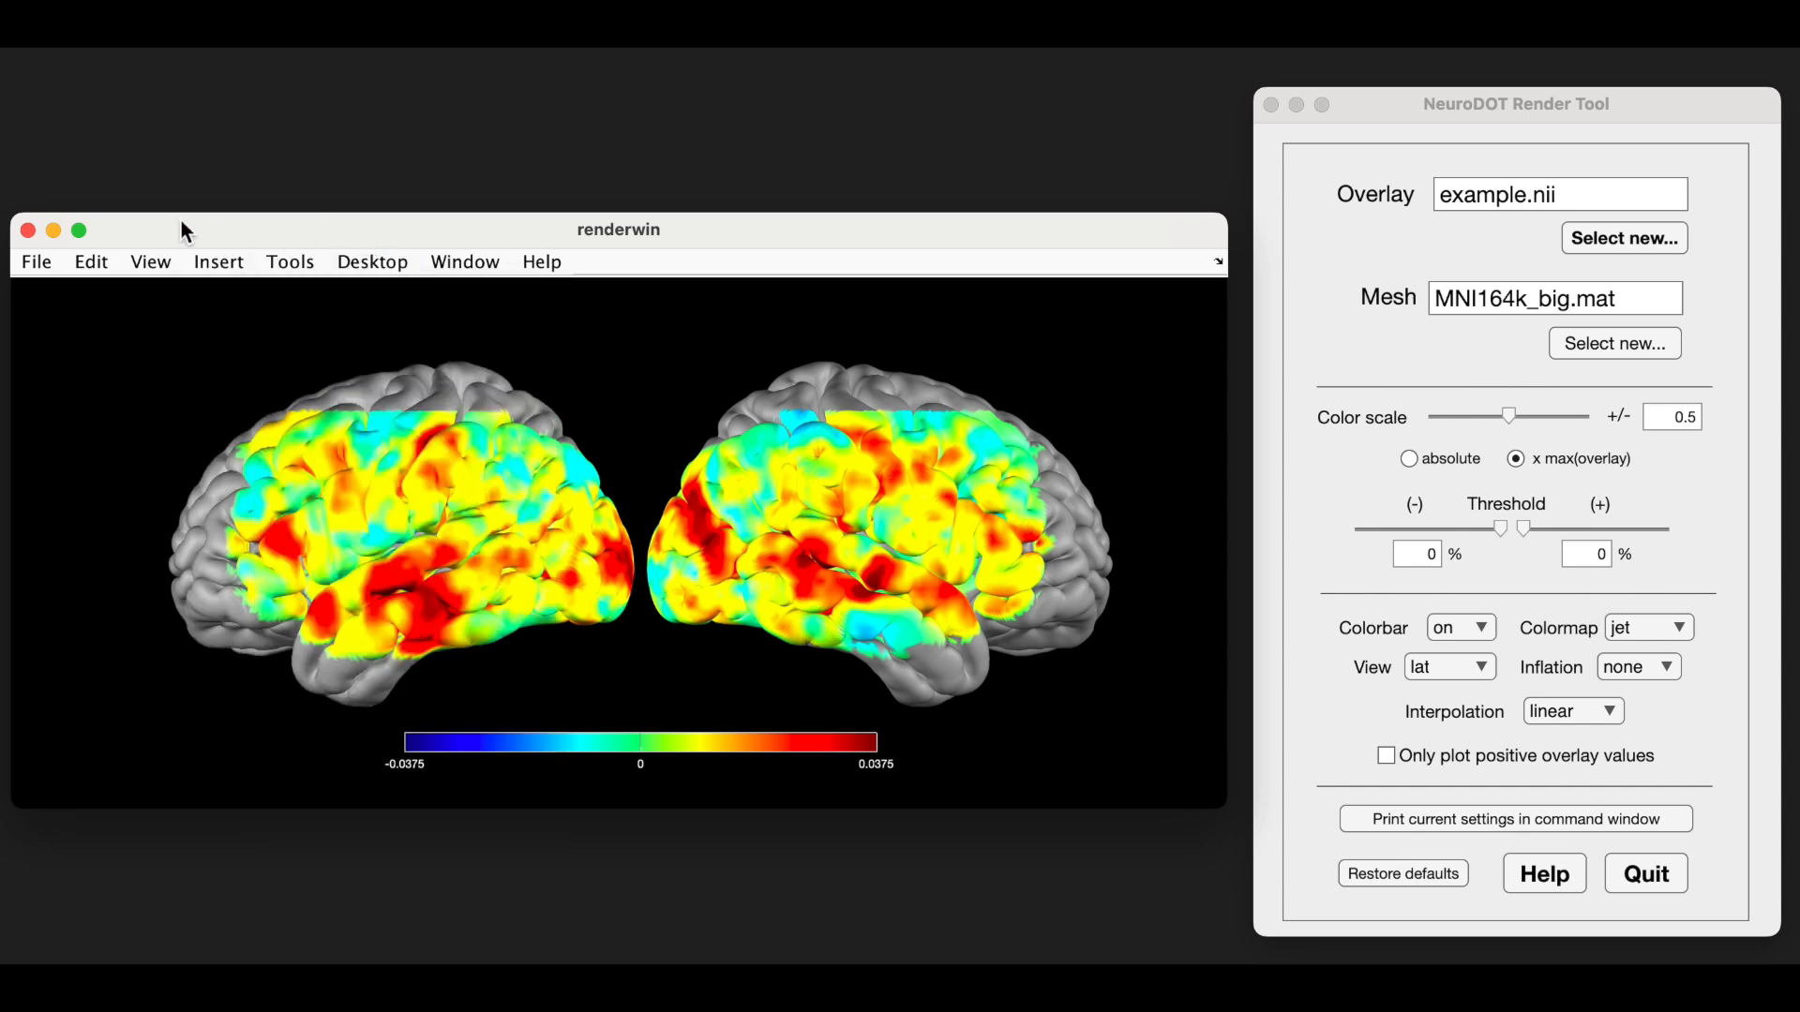
click(35, 270)
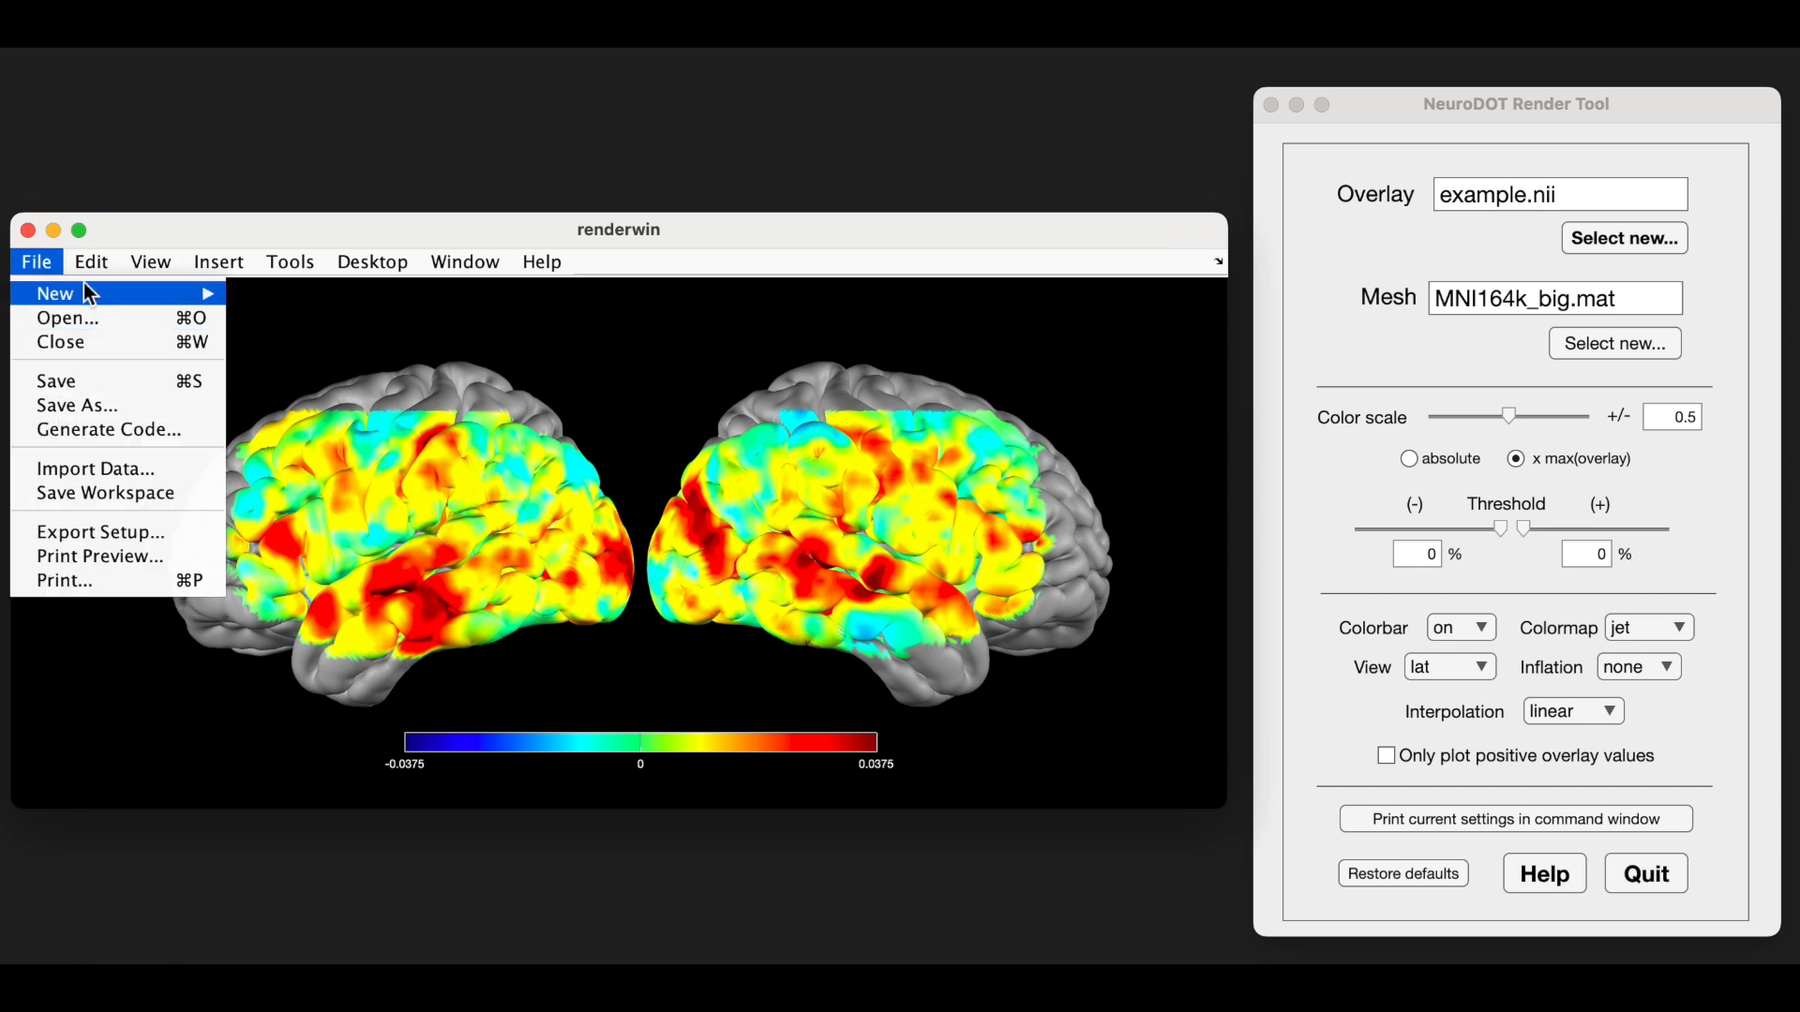
mouse_move(92, 265)
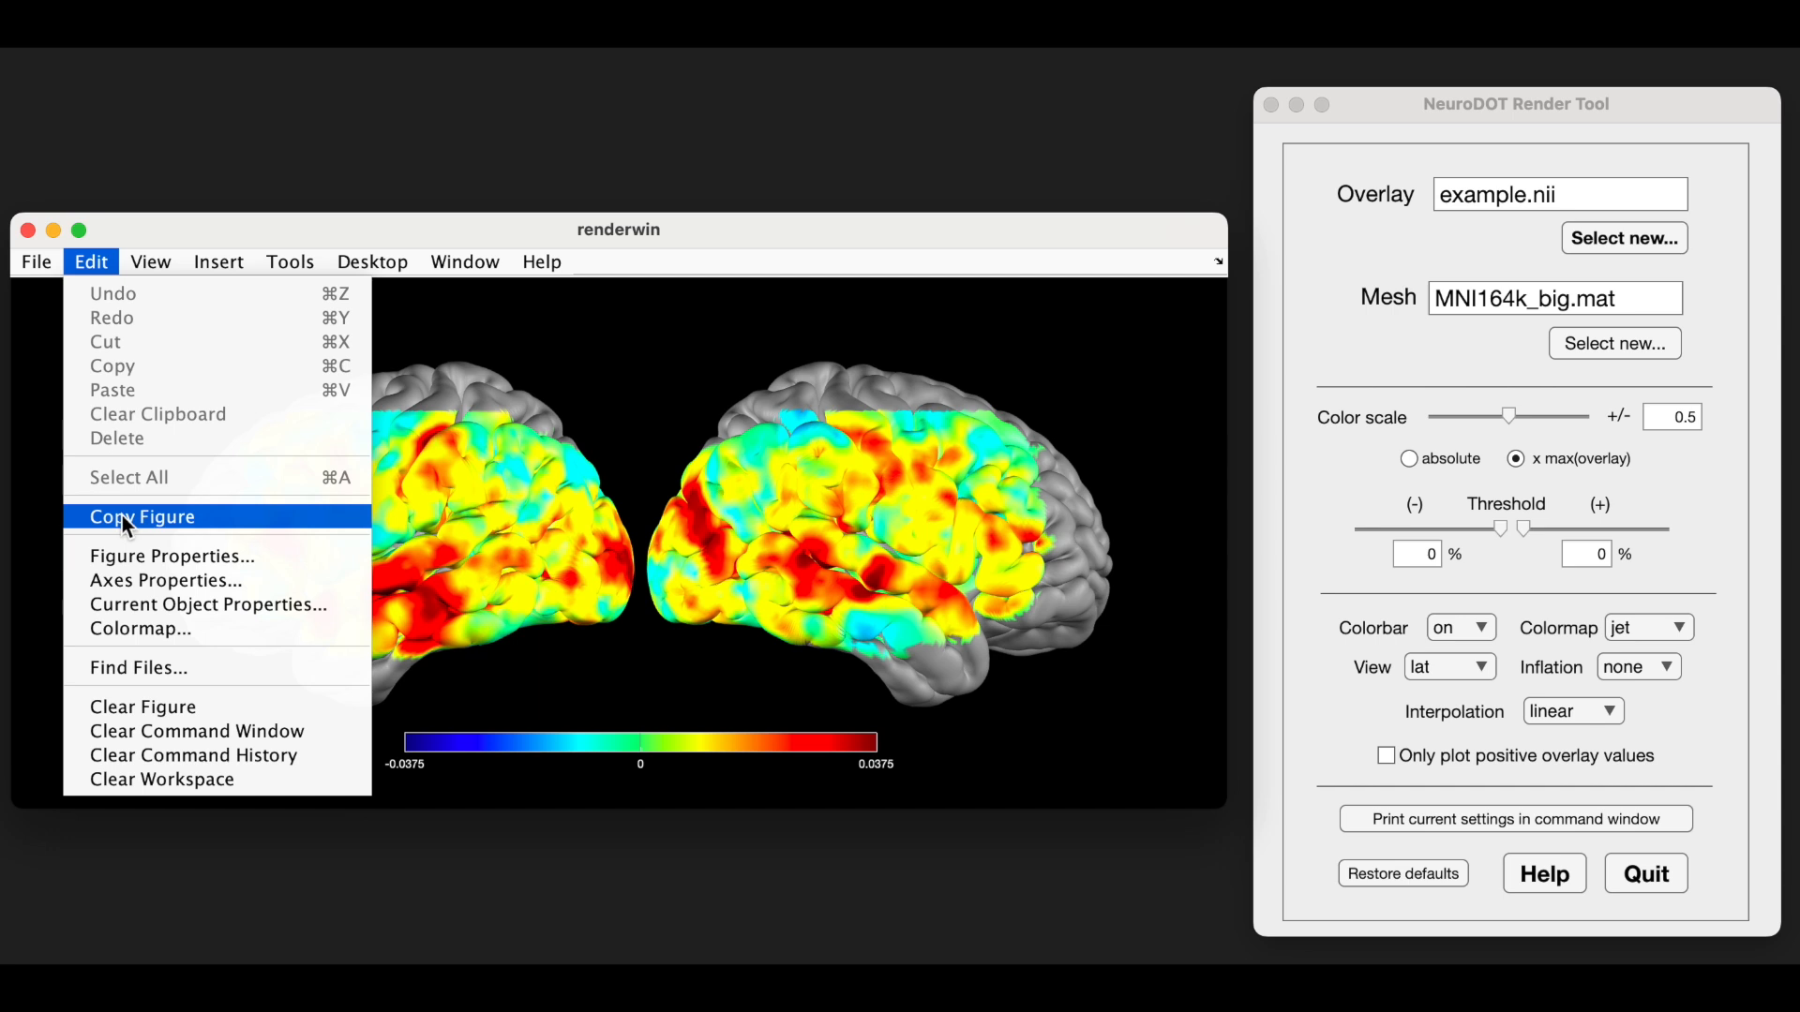
click(762, 222)
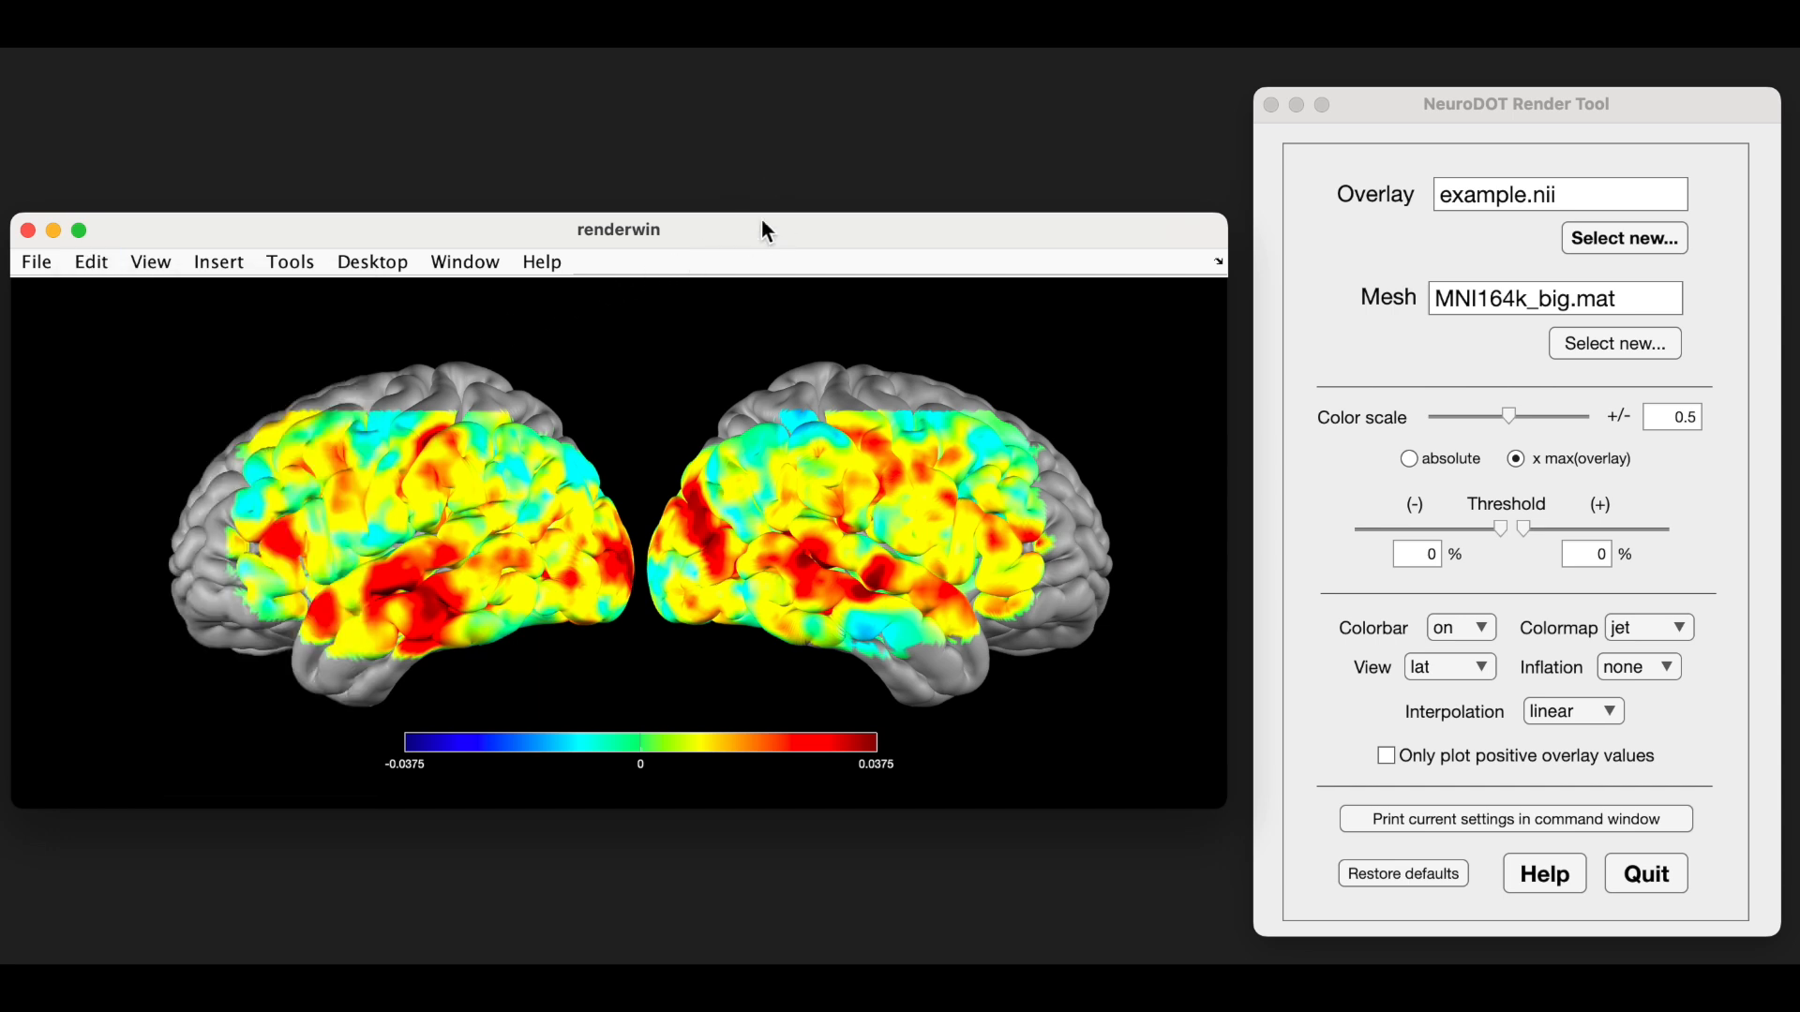